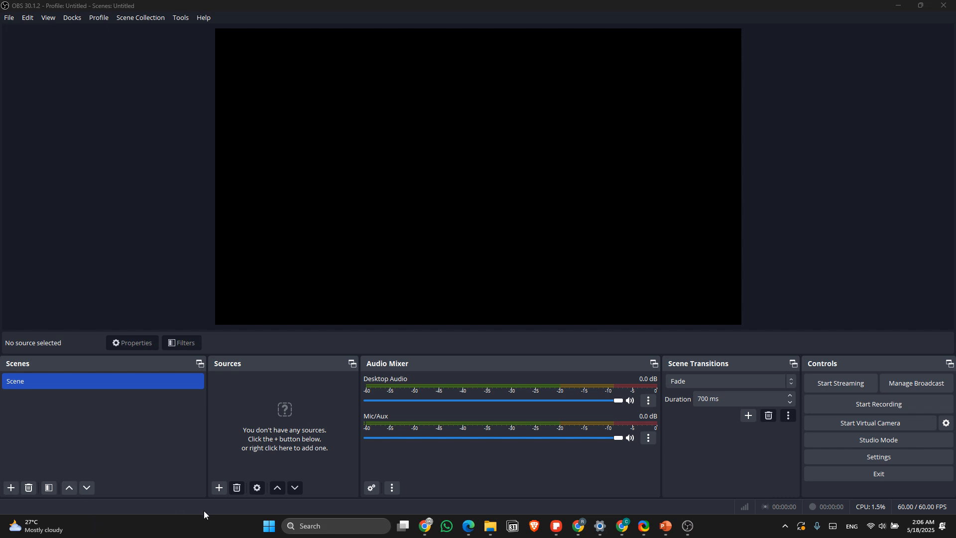
click(218, 488)
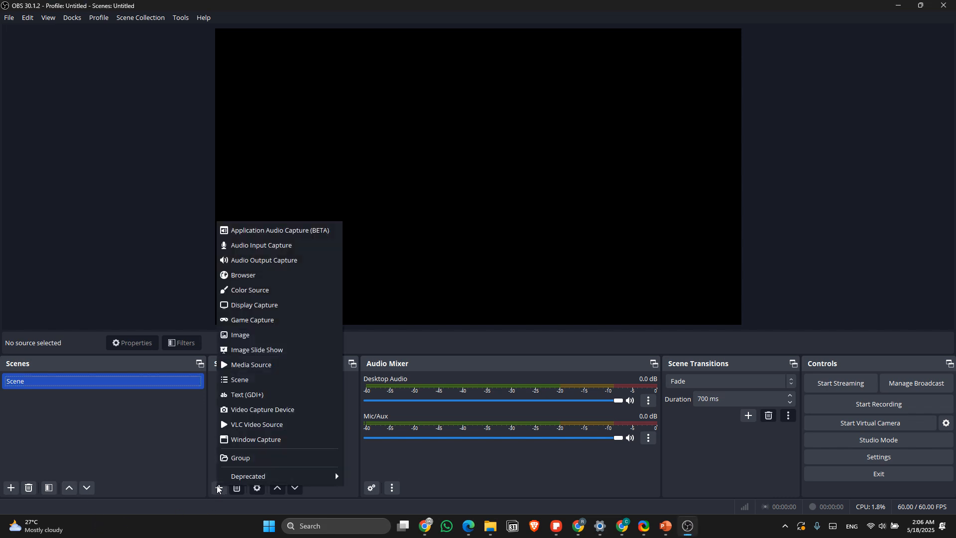
click(263, 371)
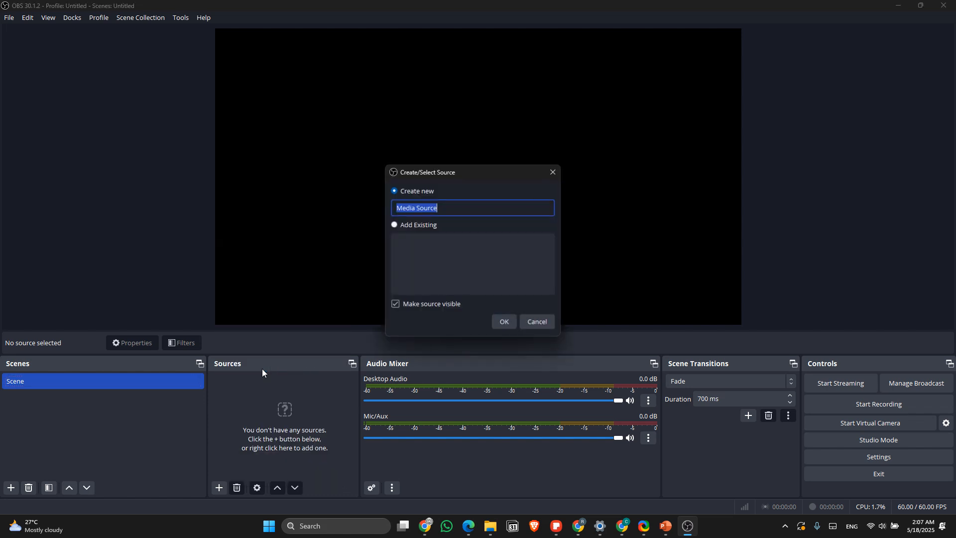
click(506, 328)
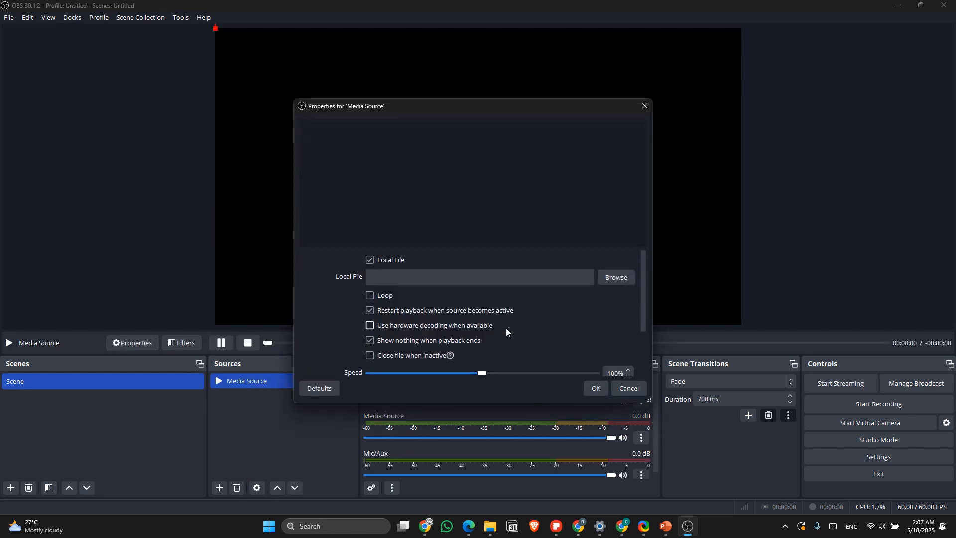
click(650, 105)
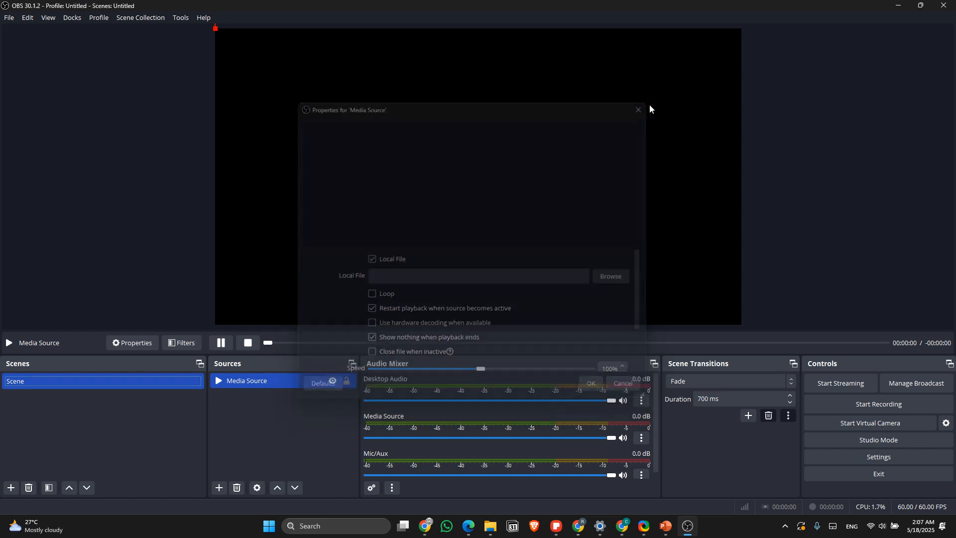
right_click(282, 382)
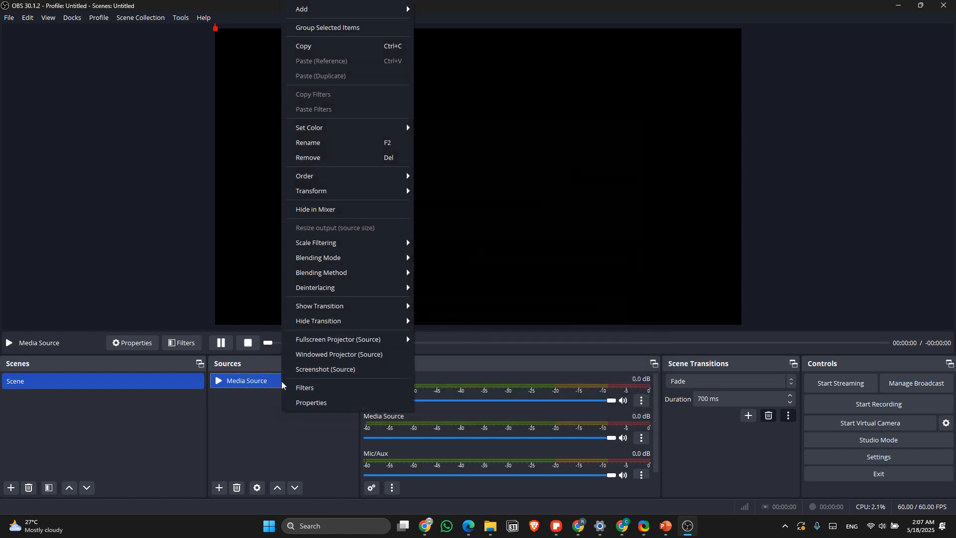
click(256, 409)
click(283, 378)
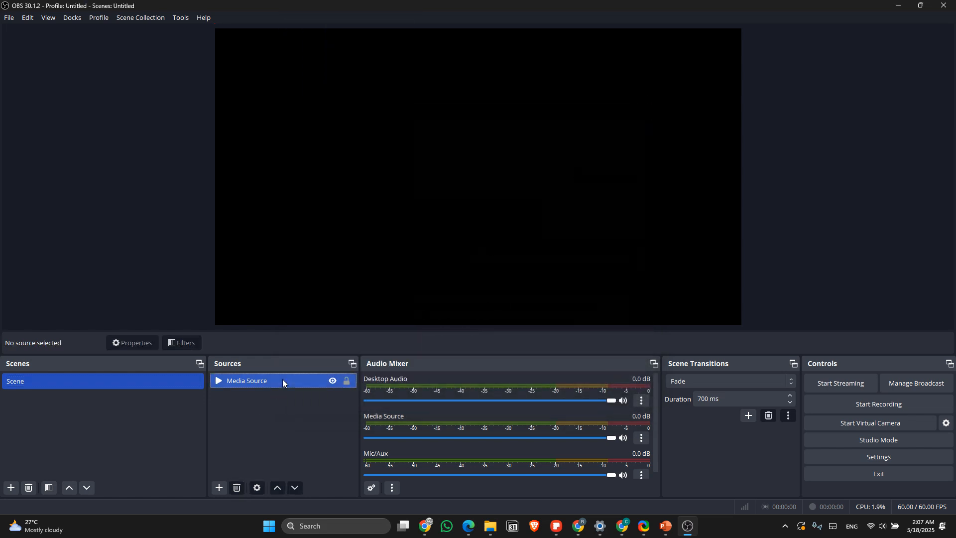
key(Delete)
key(Return)
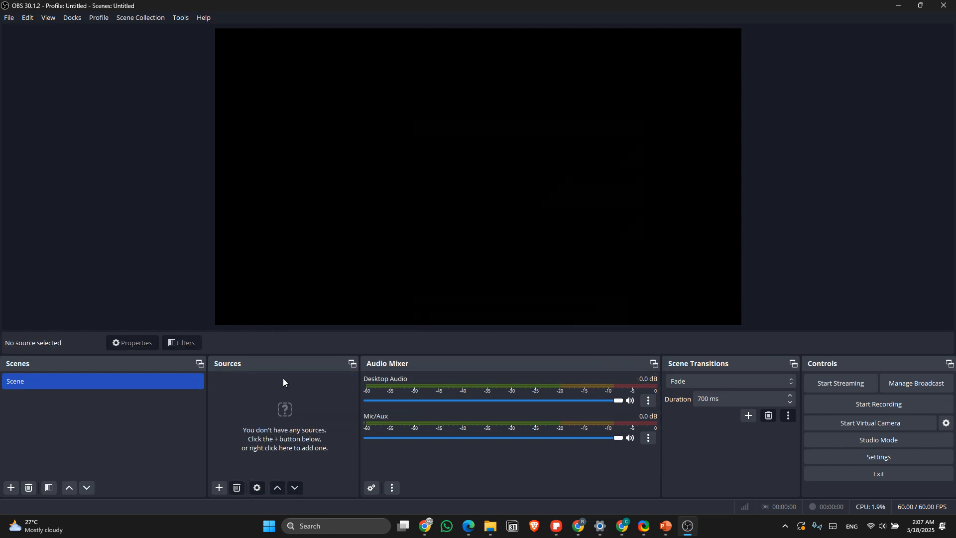
Step: Add a new Window Capture source to the scene under its default name
click(225, 486)
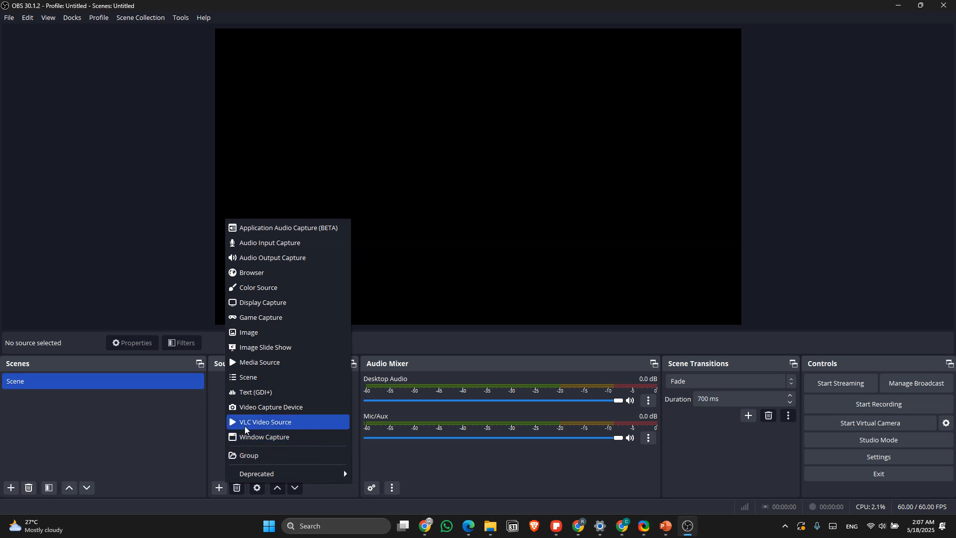
click(257, 435)
key(Return)
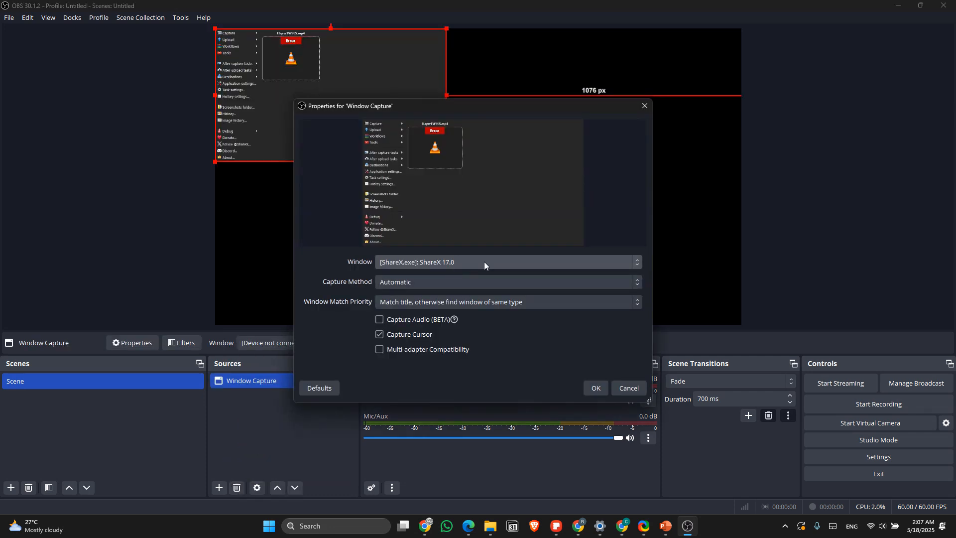
click(484, 262)
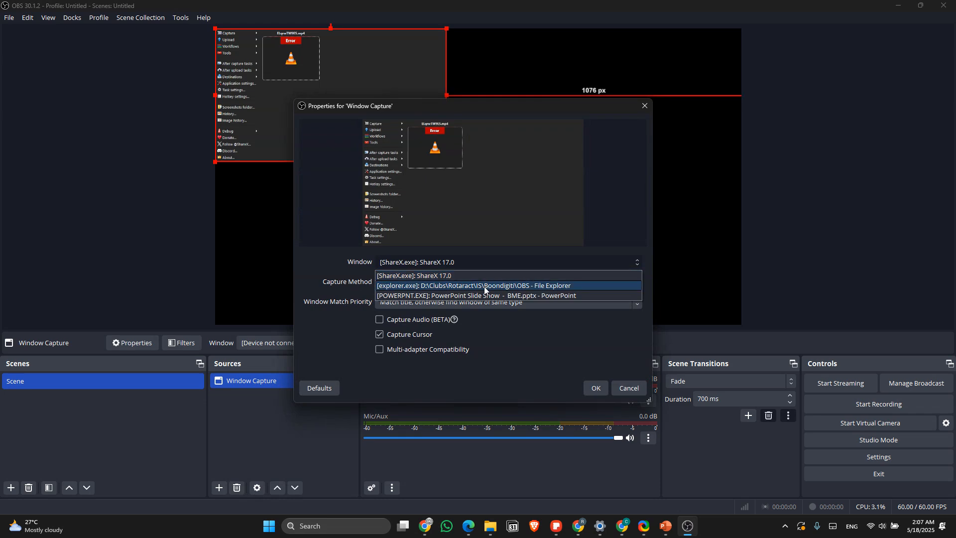
click(485, 286)
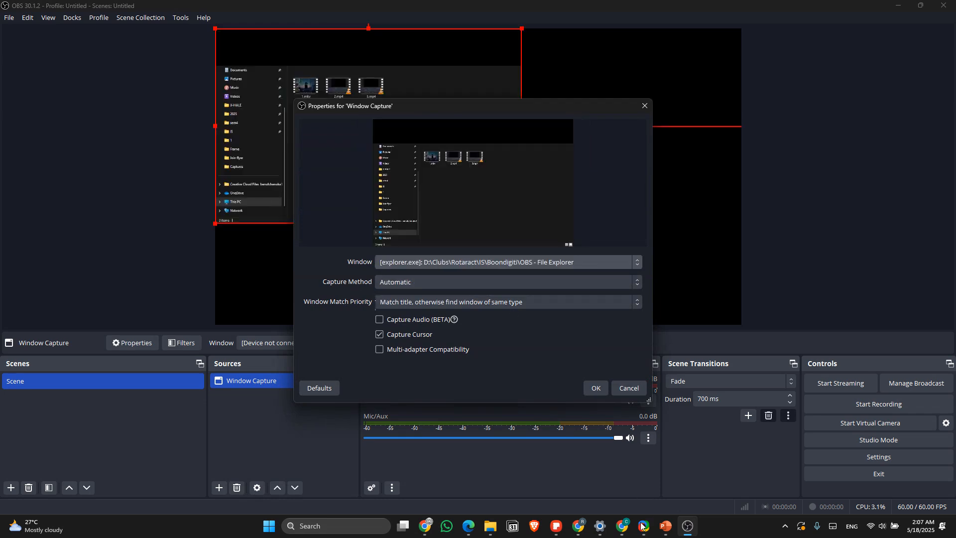
click(587, 529)
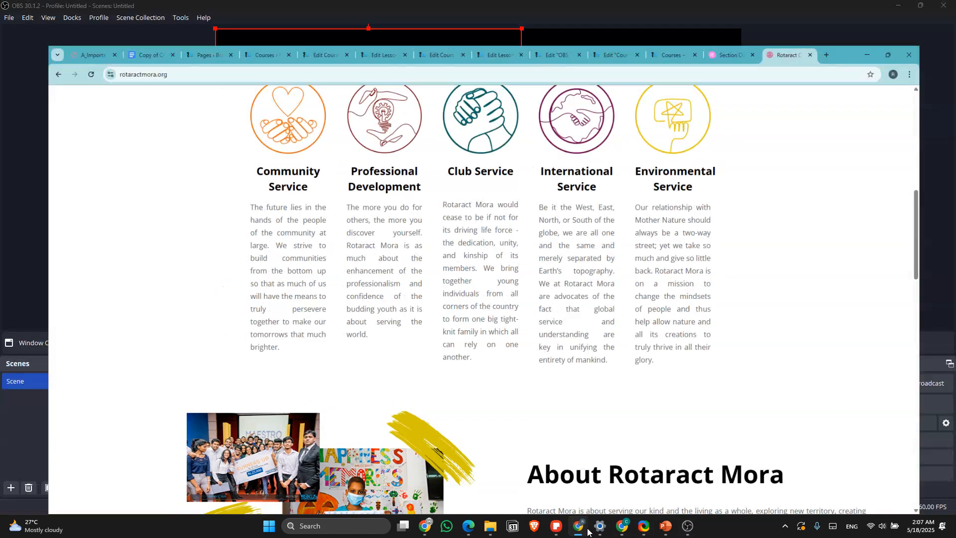
click(578, 527)
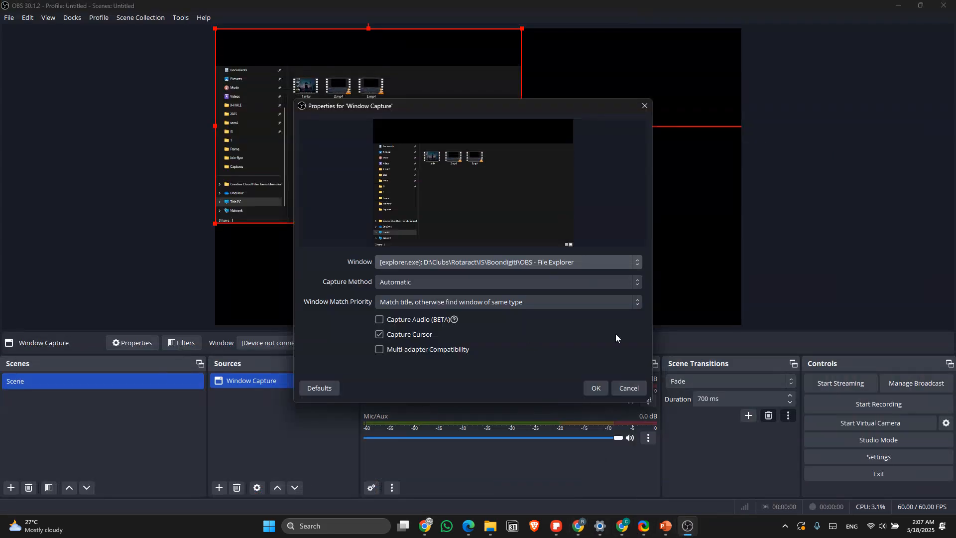
click(567, 270)
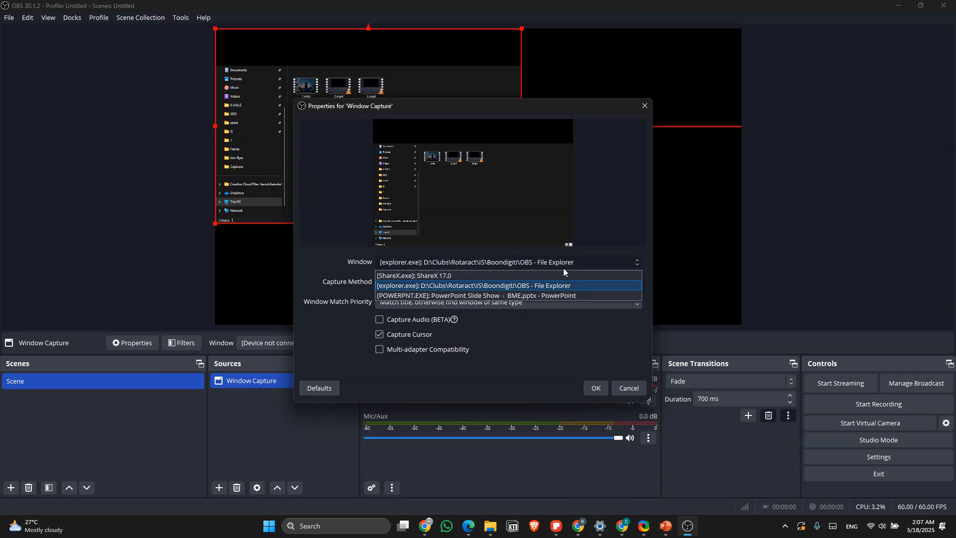
click(629, 388)
click(628, 387)
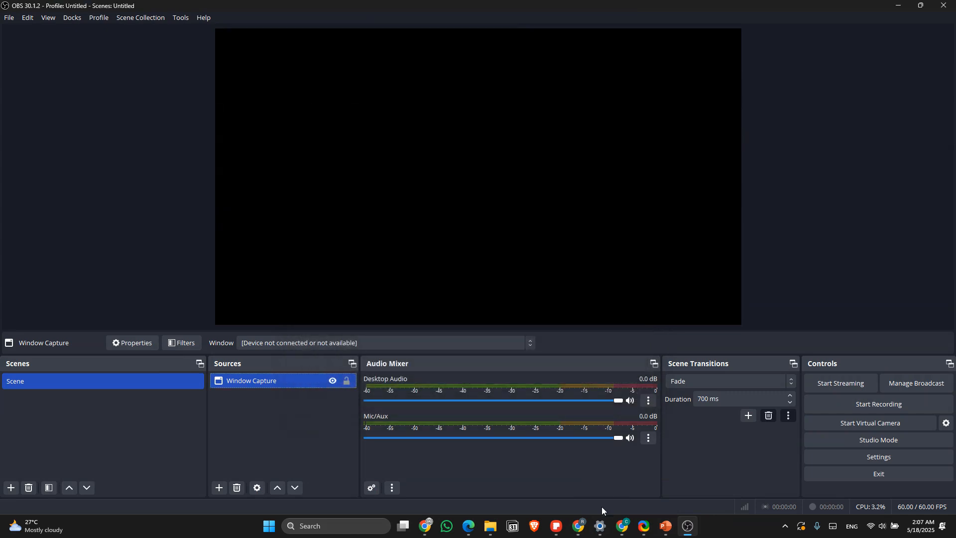
Step: Bring the Rotaract Mora page forward in Chrome, then return to OBS and make the Window Capture source capture that Chrome window
click(585, 532)
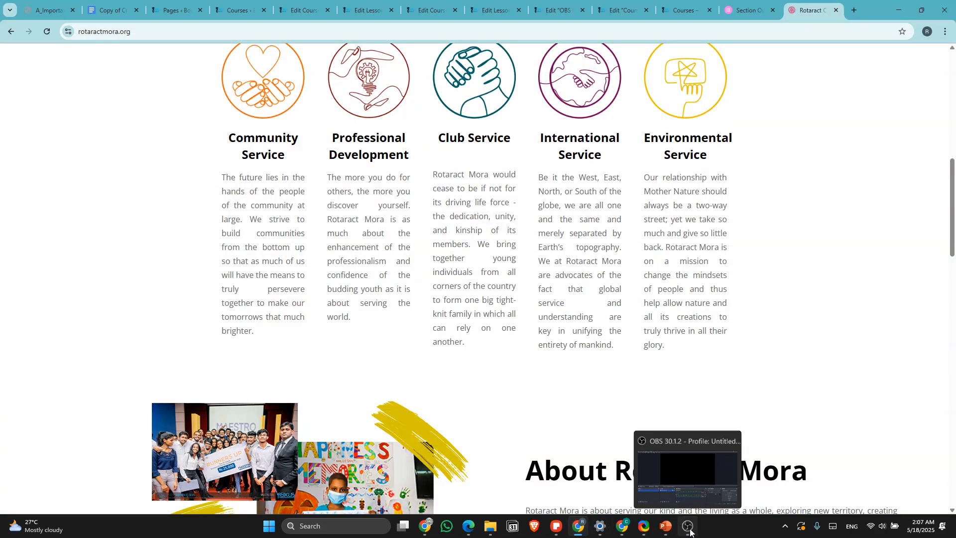
click(688, 527)
double_click(276, 386)
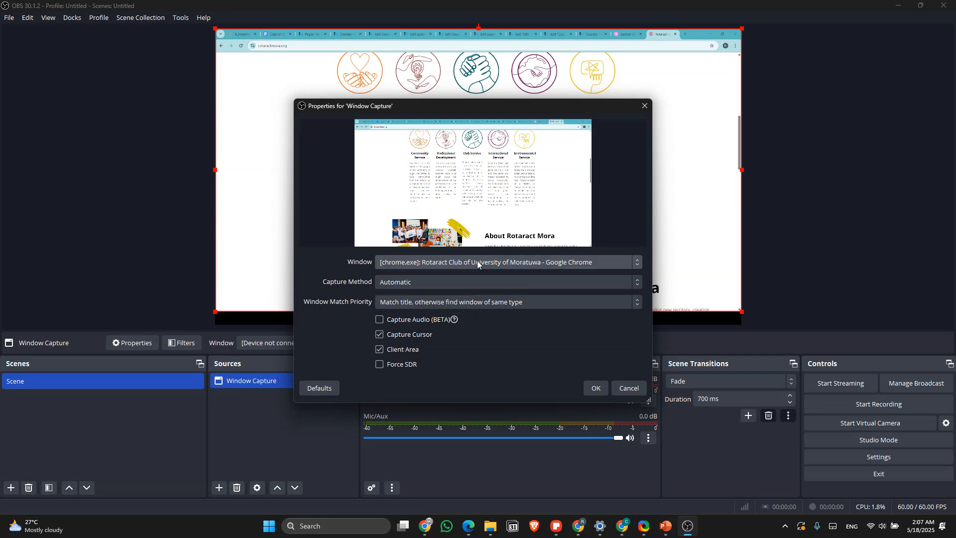
click(598, 388)
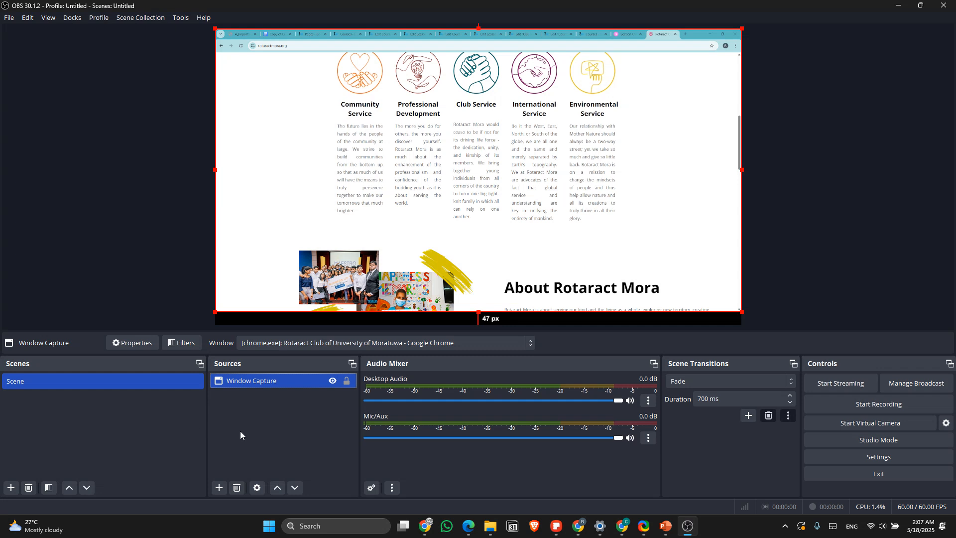
Step: Add a Video Capture Device source named Camera that uses the HD Webcam device
click(218, 487)
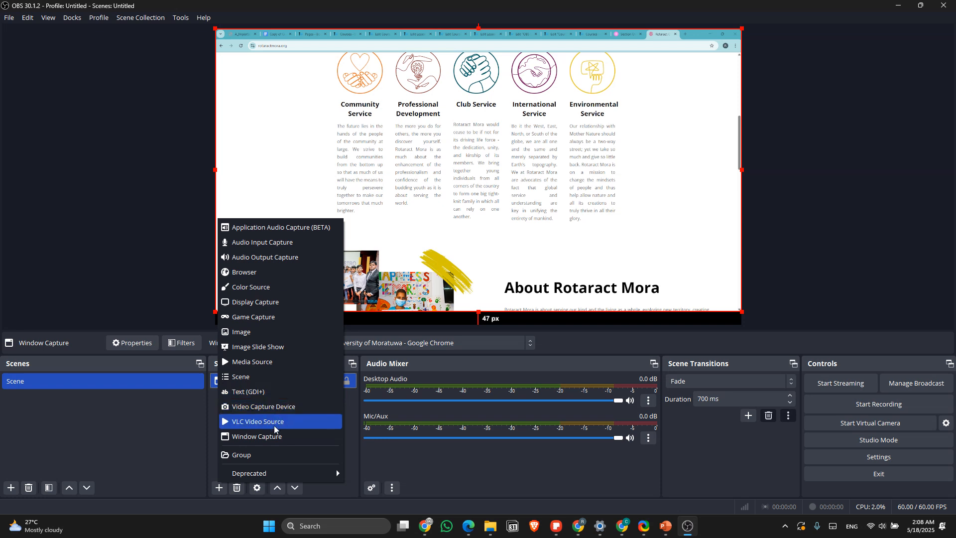
click(279, 407)
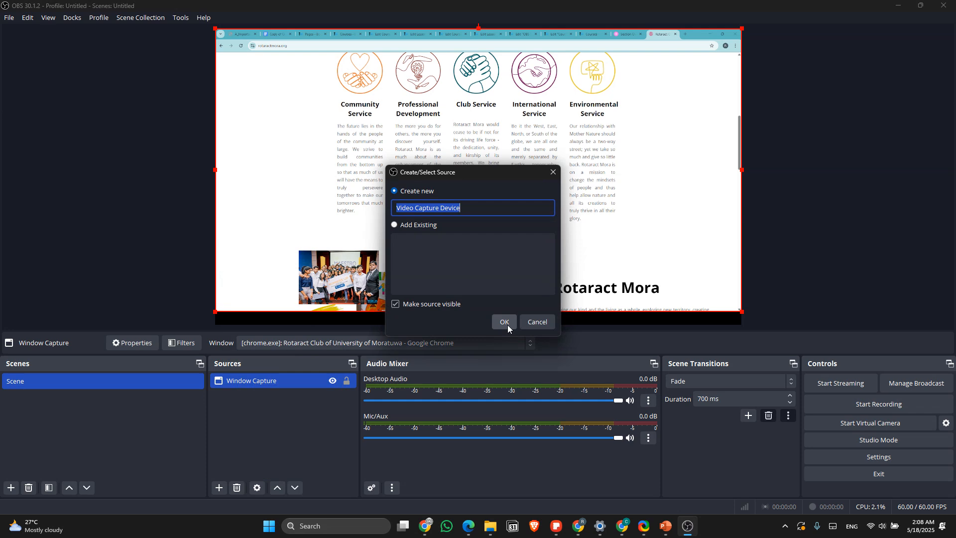
text(Camera)
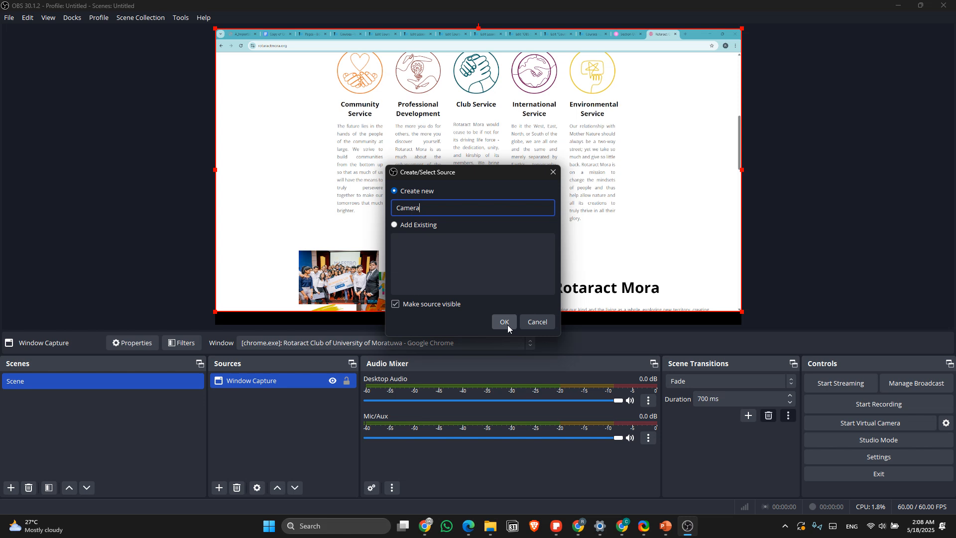
click(507, 325)
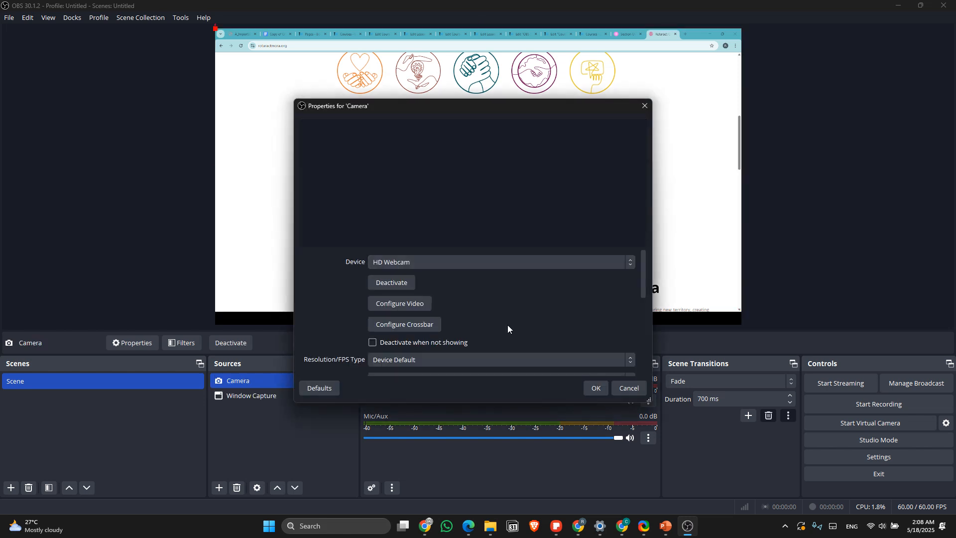
click(444, 262)
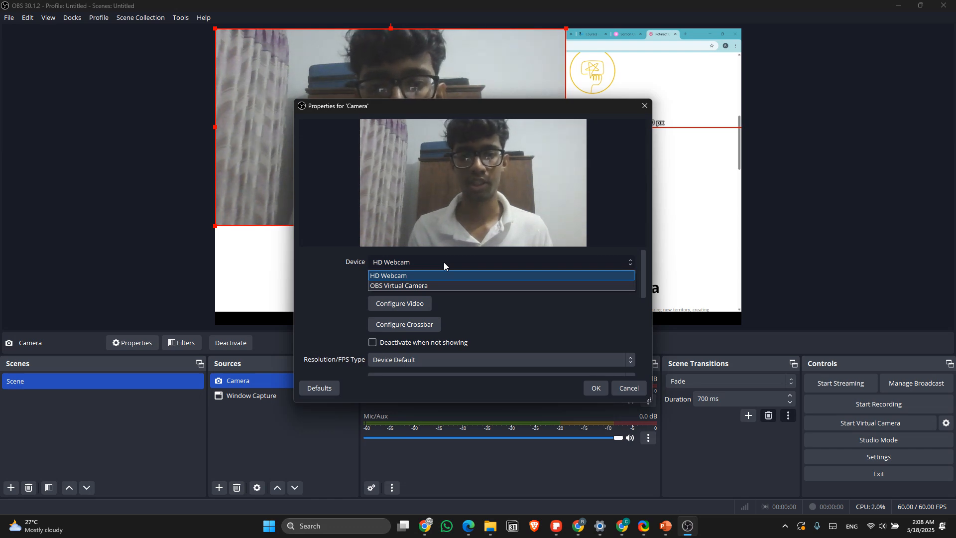
click(444, 262)
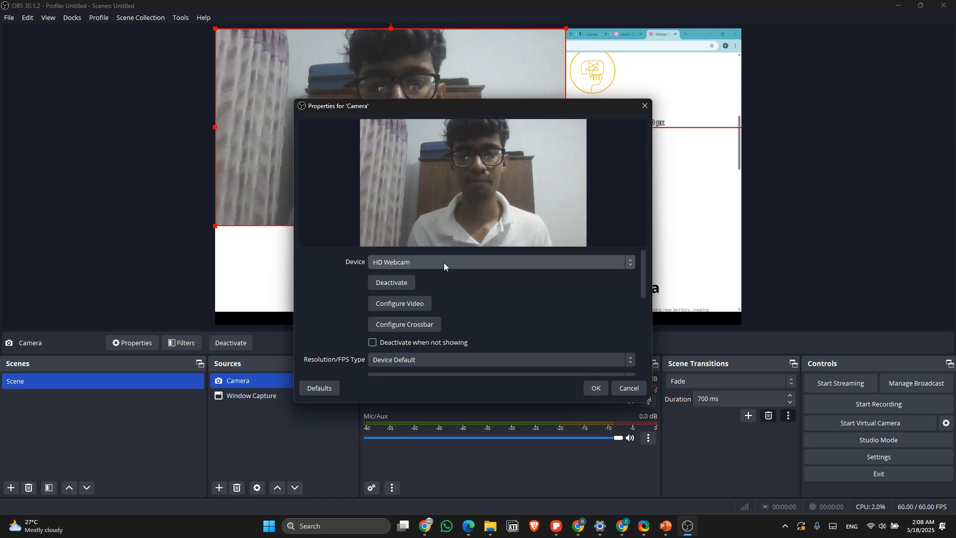
click(595, 385)
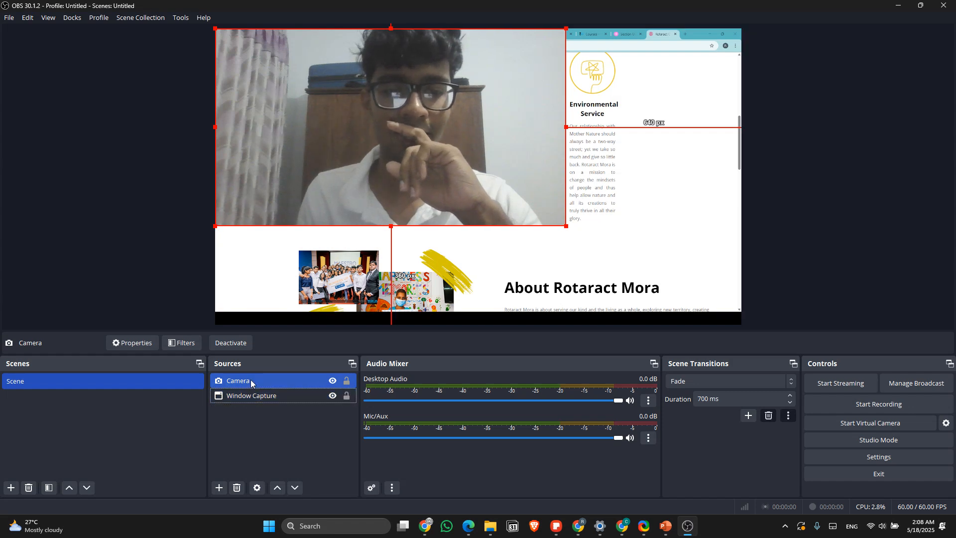
Step: Move the Camera source below Window Capture in the source order and return it to the top
drag(250, 381, 250, 399)
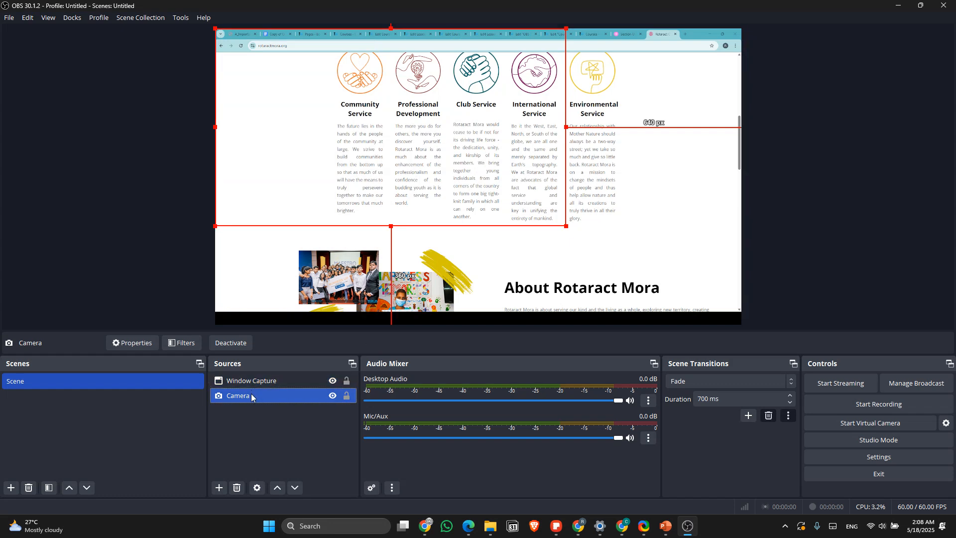
drag(251, 394, 250, 377)
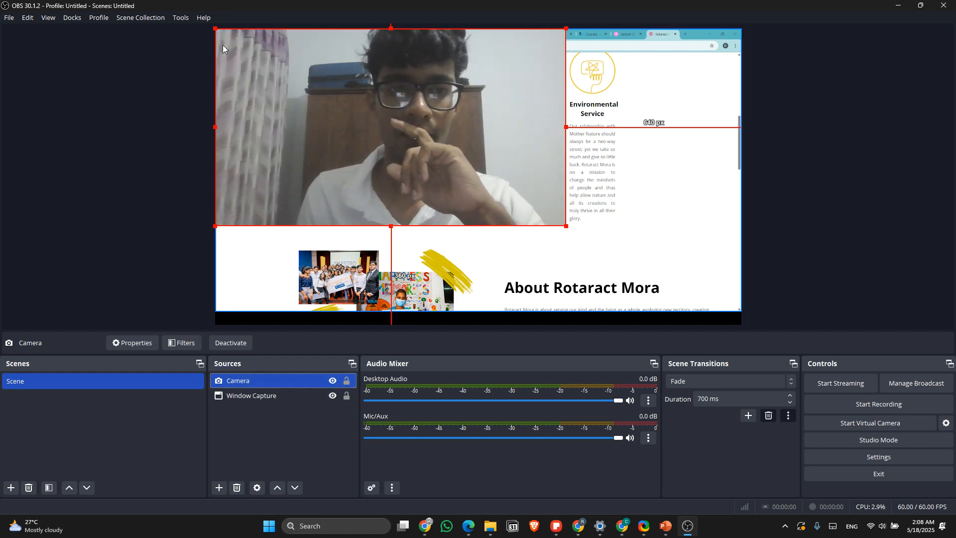
Step: Shrink the Camera overlay and place it in the canvas's lower-right corner, about 27 px from the right edge and 67 px from the bottom
drag(215, 29, 407, 110)
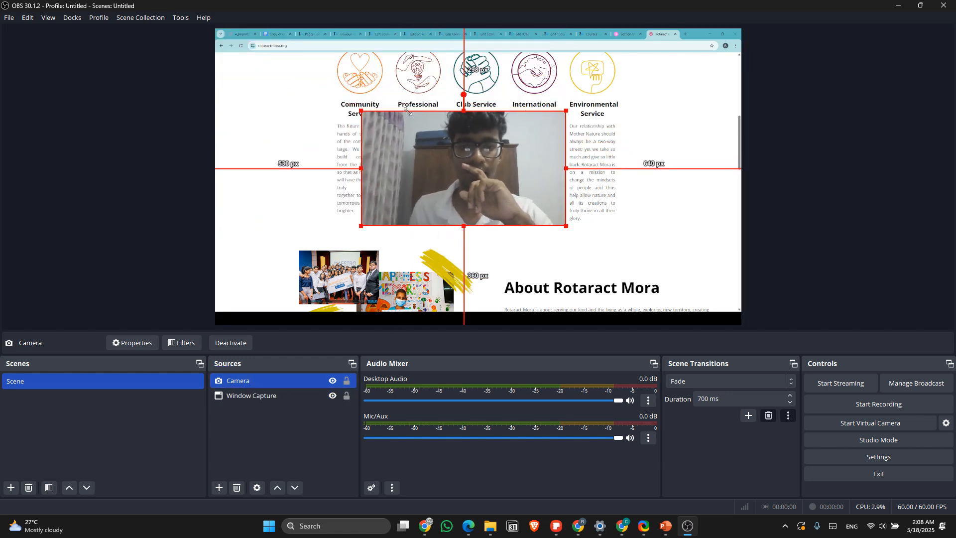
drag(450, 146, 619, 226)
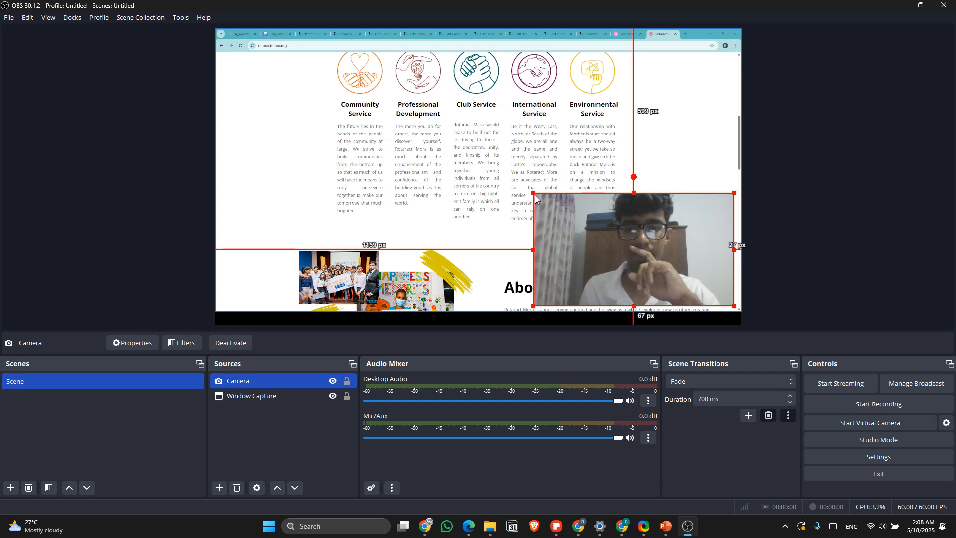
drag(536, 200, 599, 220)
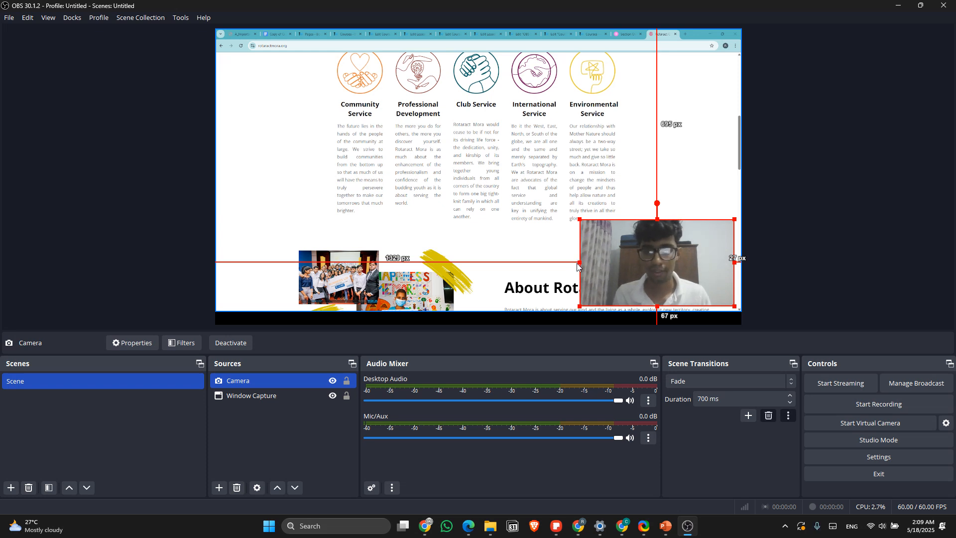
Step: Crop both sides of the Camera overlay and refit it about 21 px from the canvas's right edge and 69 px from the bottom
drag(579, 265, 613, 263)
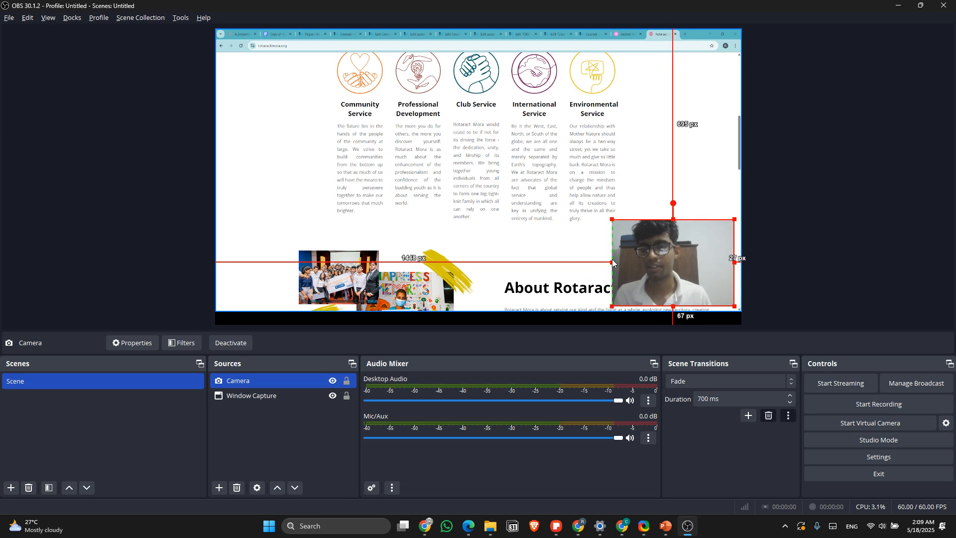
drag(736, 262, 707, 263)
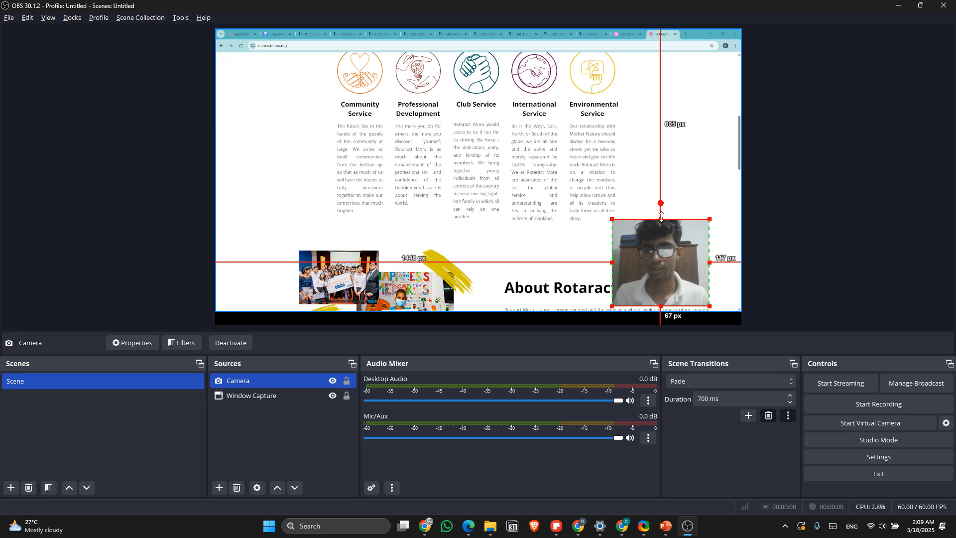
drag(661, 218, 662, 225)
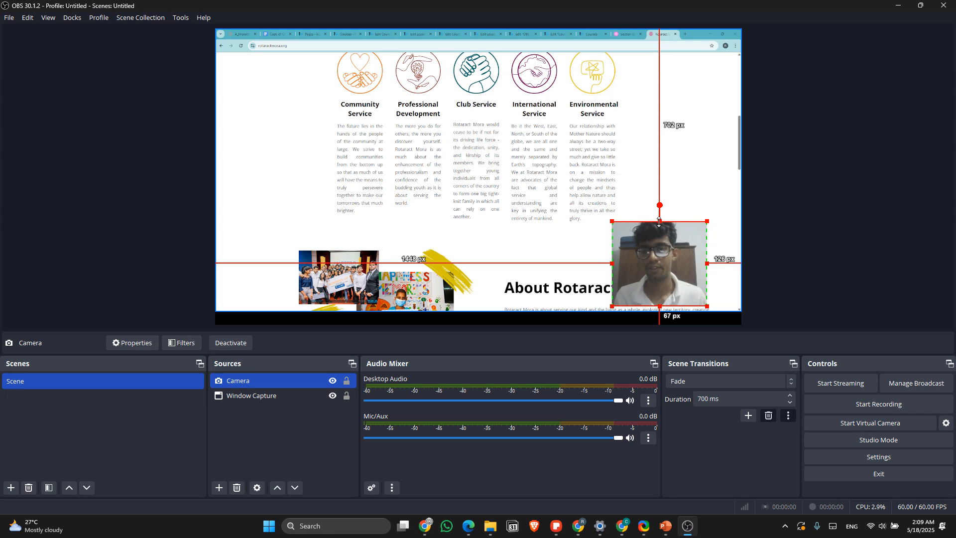
drag(660, 221, 660, 212)
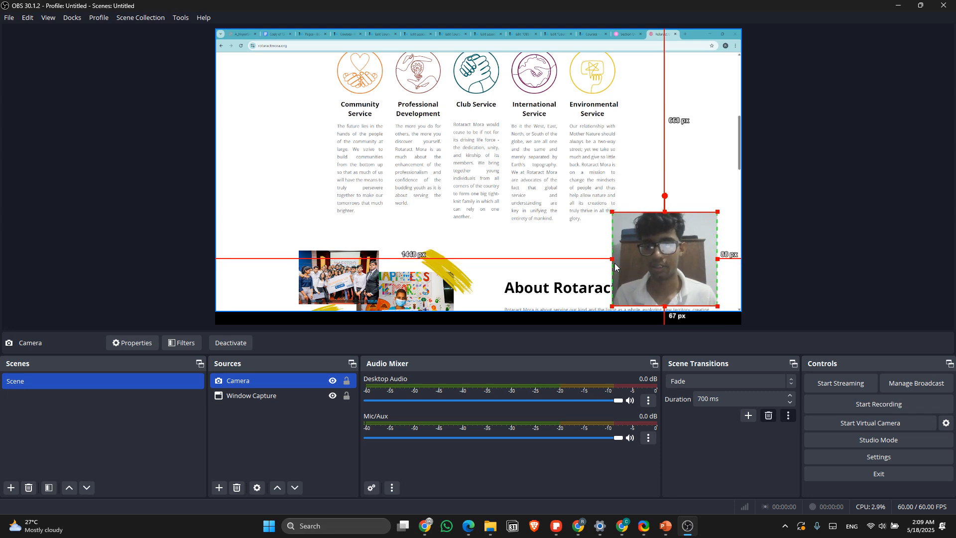
drag(615, 267, 678, 256)
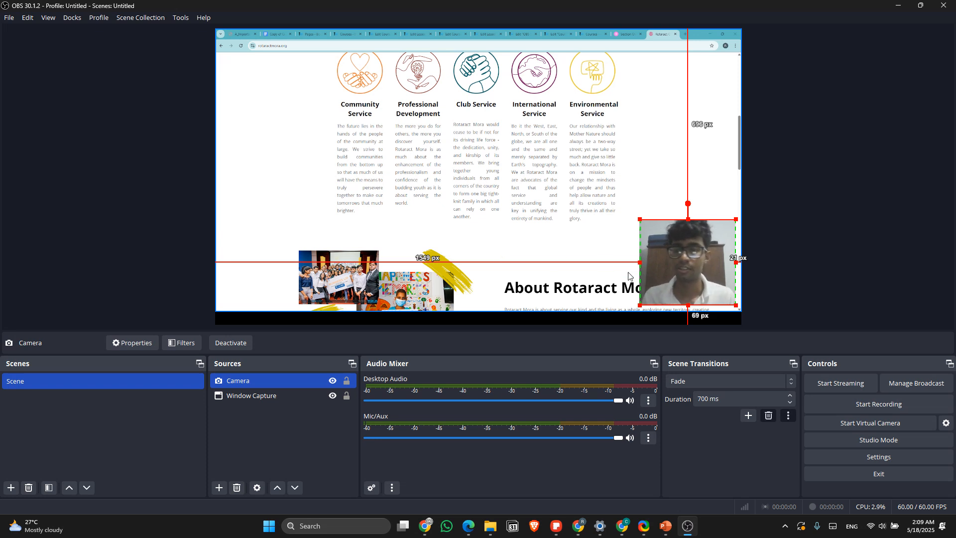
Step: Try a brightness of 184 and a contrast of 60 in the Camera source's webcam video settings, and cancel the changes
double_click(260, 382)
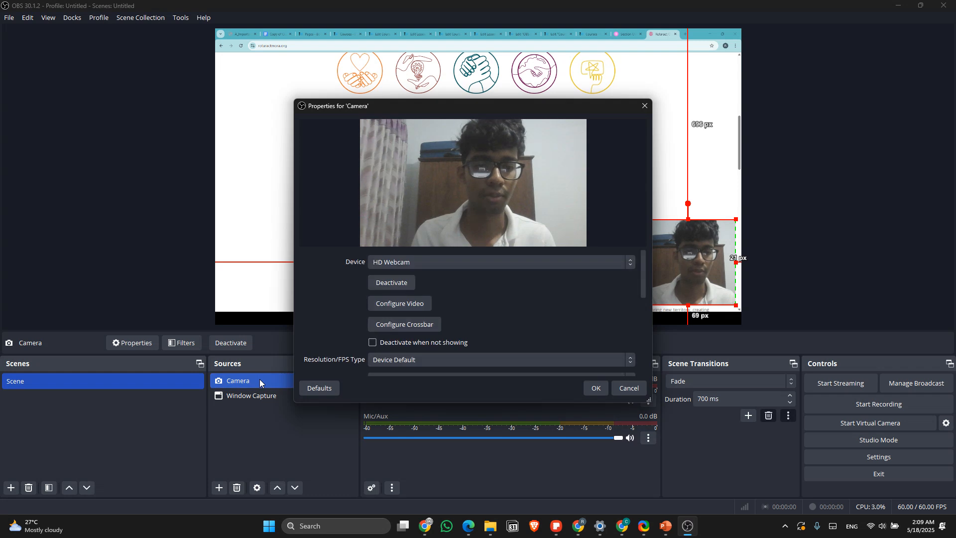
scroll(423, 323, down, 1)
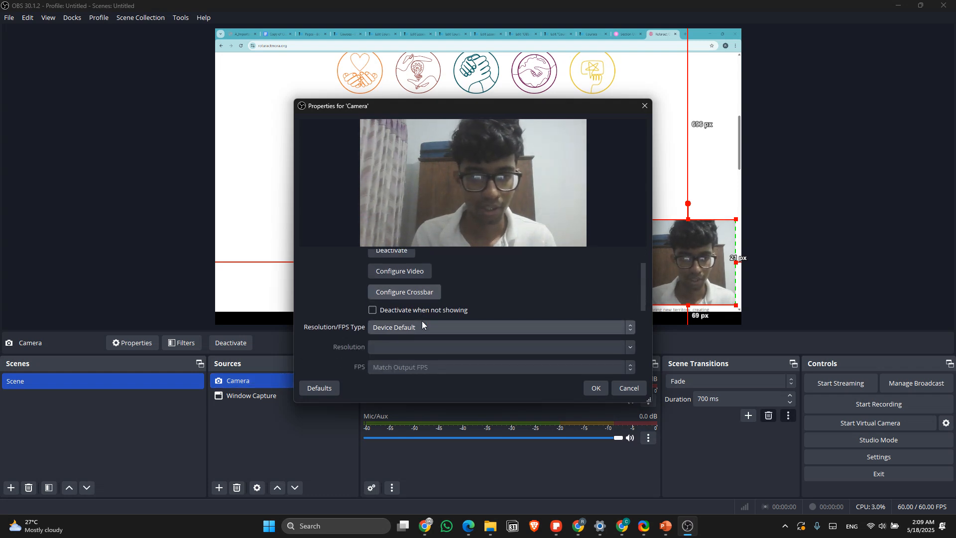
click(412, 274)
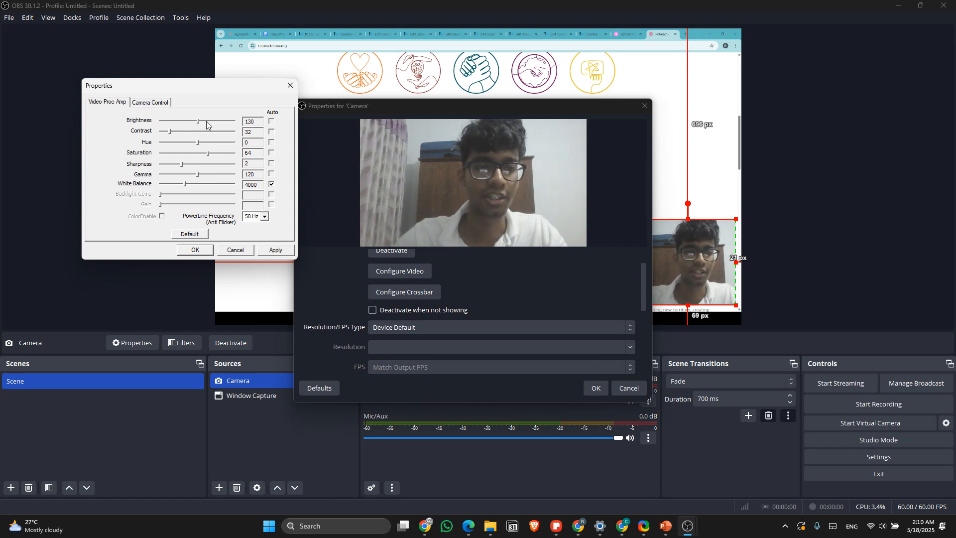
click(206, 122)
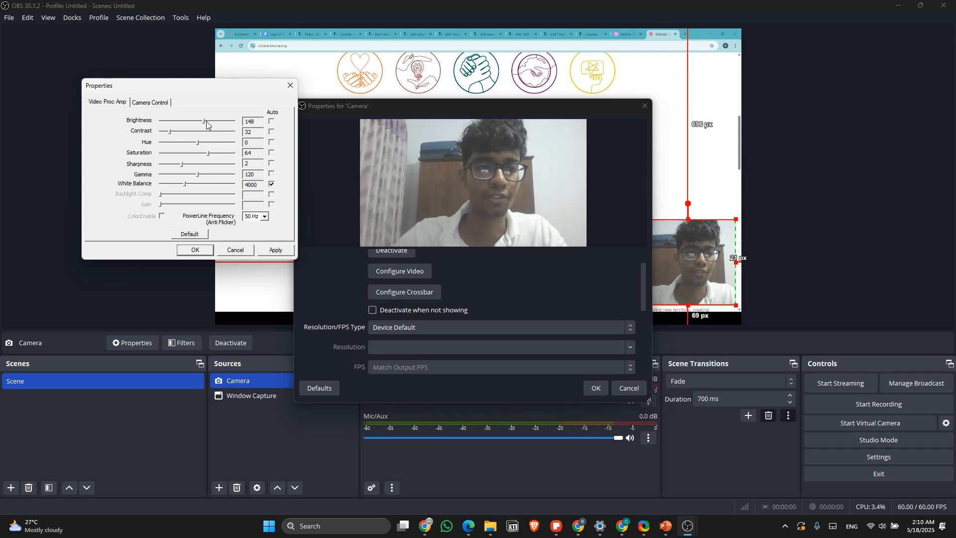
drag(206, 121, 220, 122)
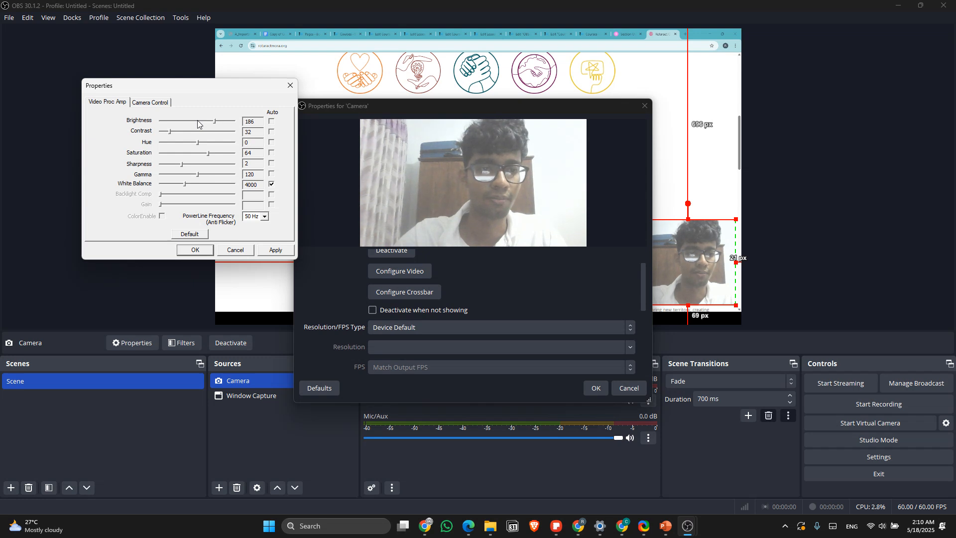
click(197, 121)
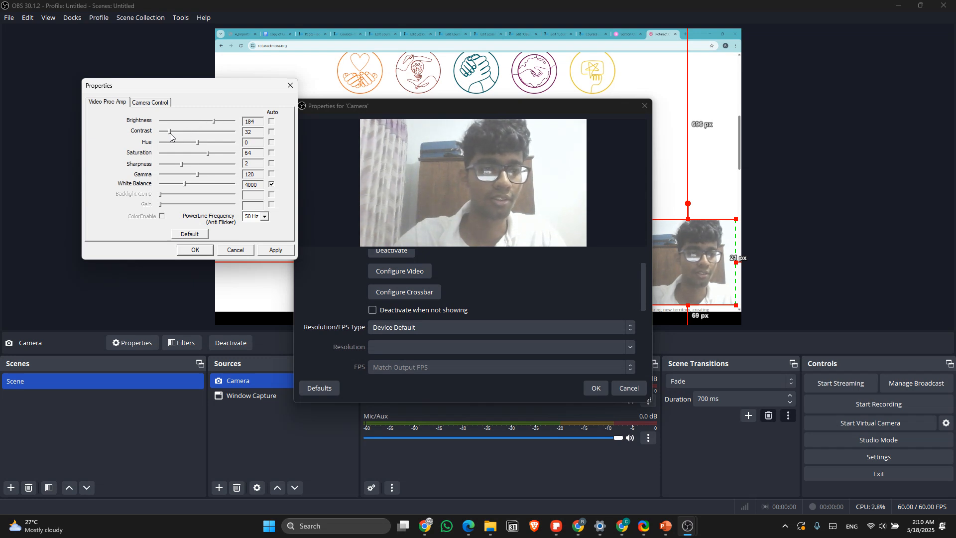
drag(170, 134, 179, 134)
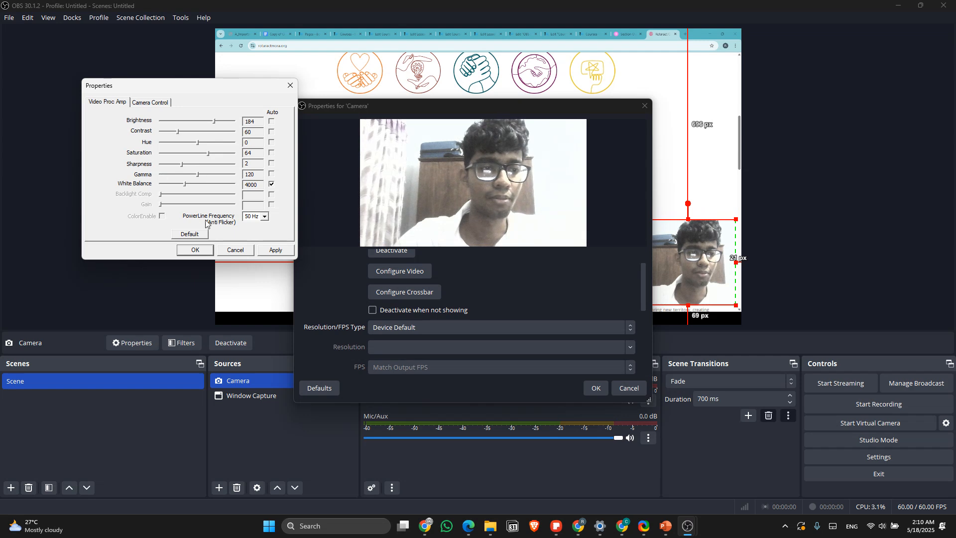
click(236, 250)
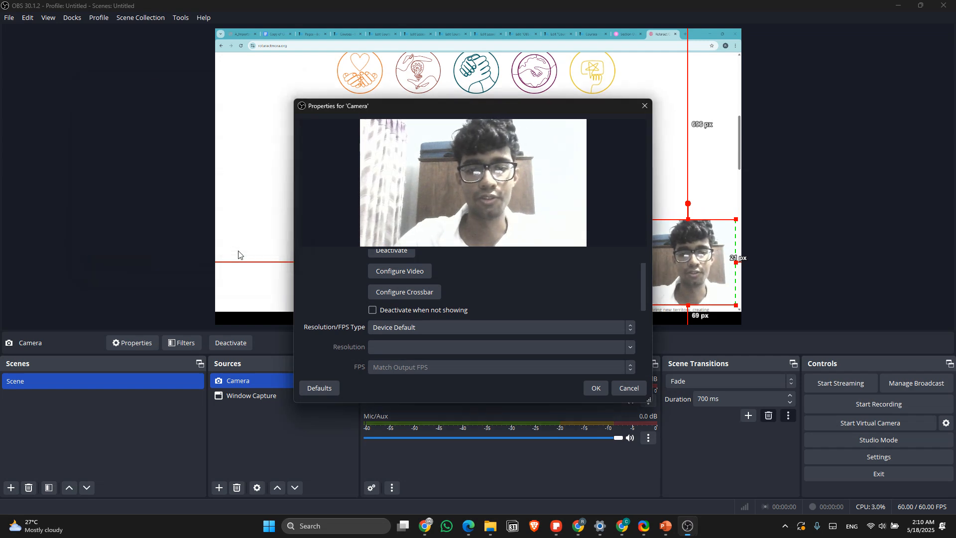
Step: Check the webcam's video configuration settings again and close the Camera source's properties
scroll(406, 321, up, 1)
scroll(407, 321, down, 1)
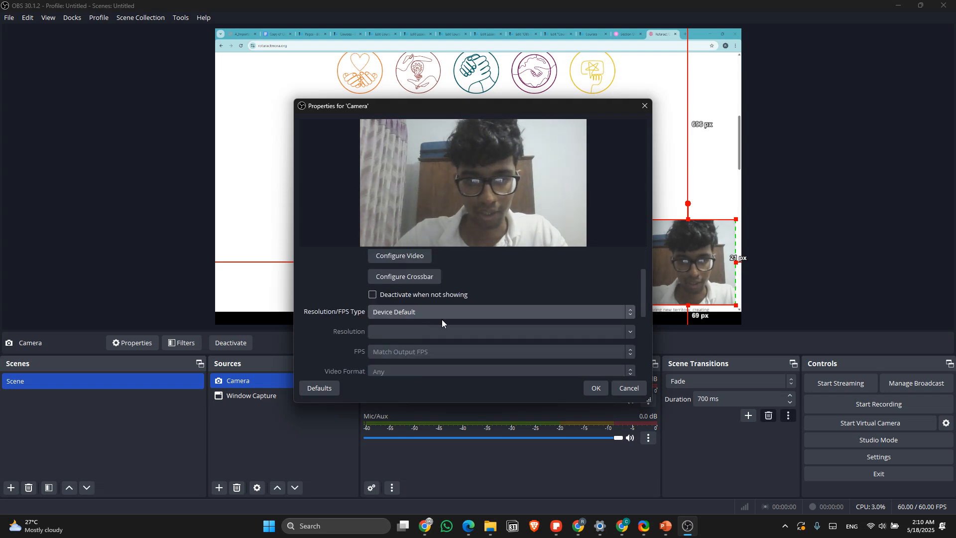
scroll(497, 344, up, 1)
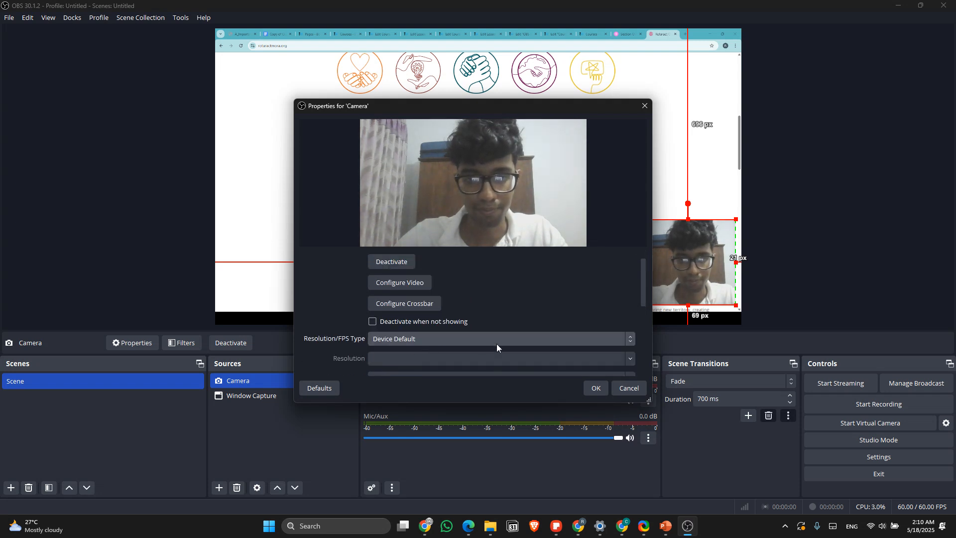
click(423, 285)
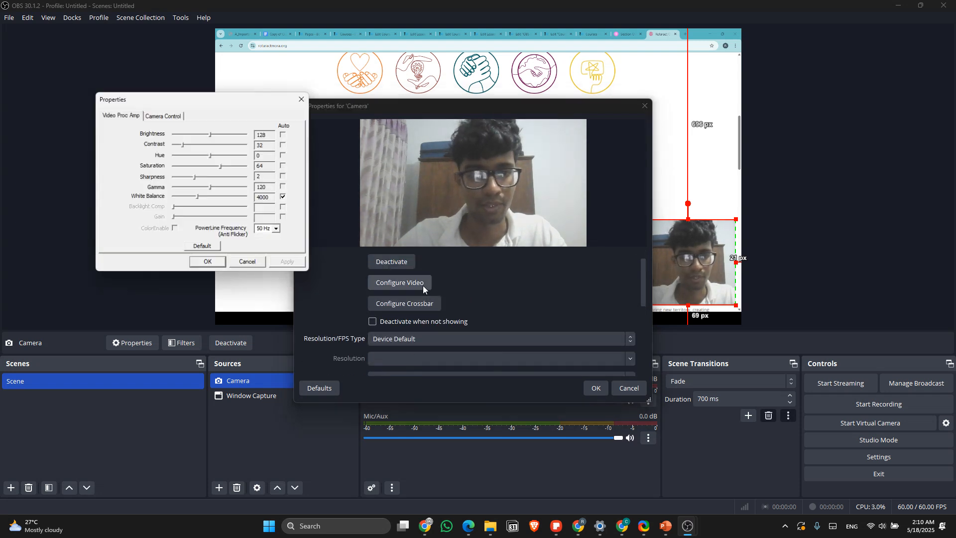
click(306, 101)
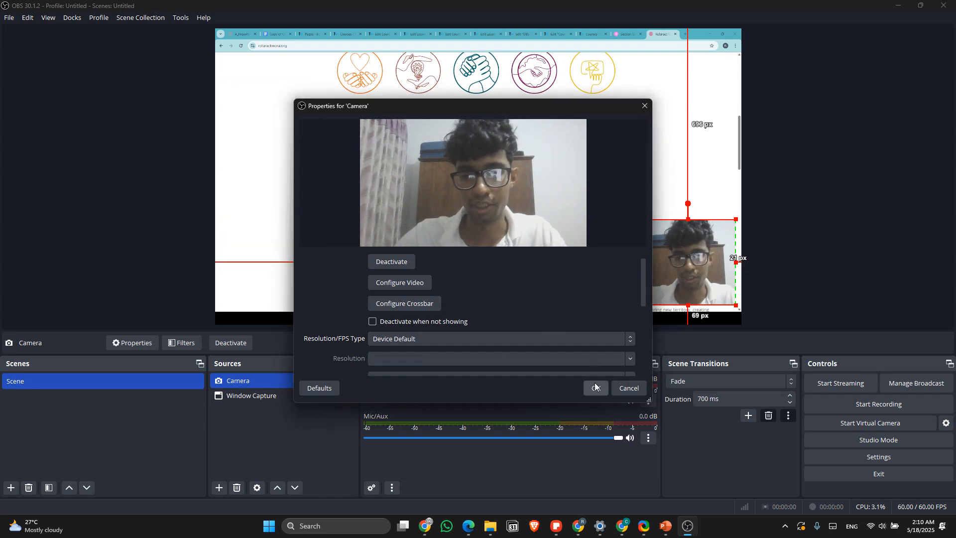
click(596, 387)
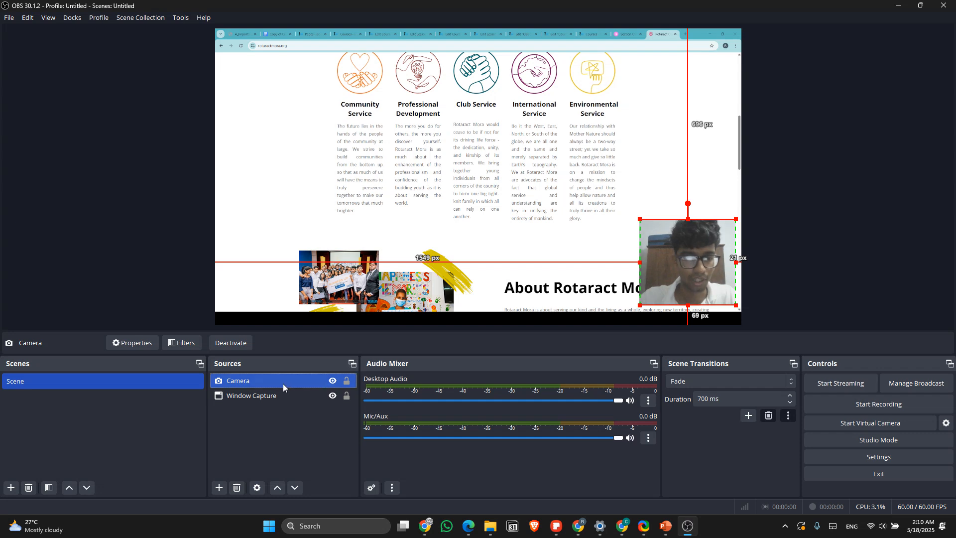
Step: Add a Color Correction effect filter with its default name to the Camera source
right_click(283, 384)
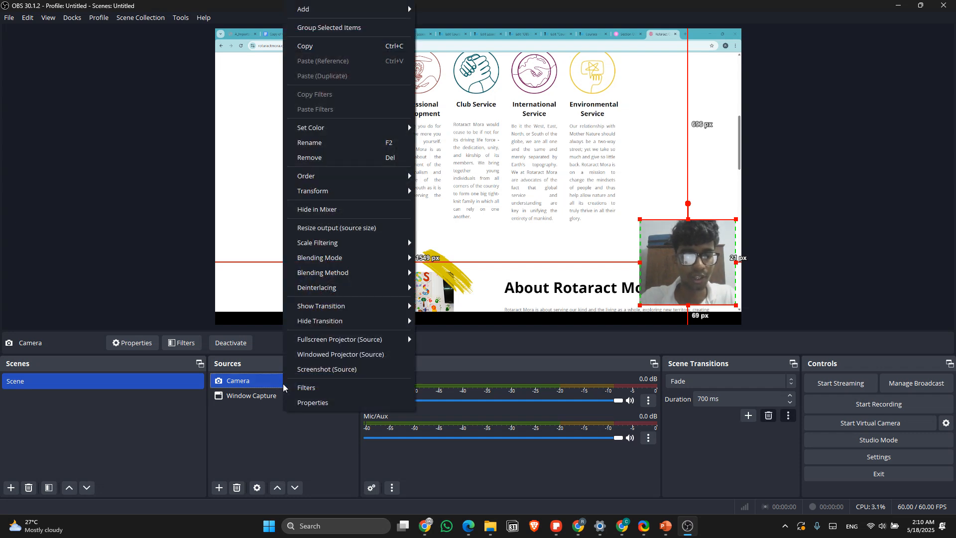
click(304, 388)
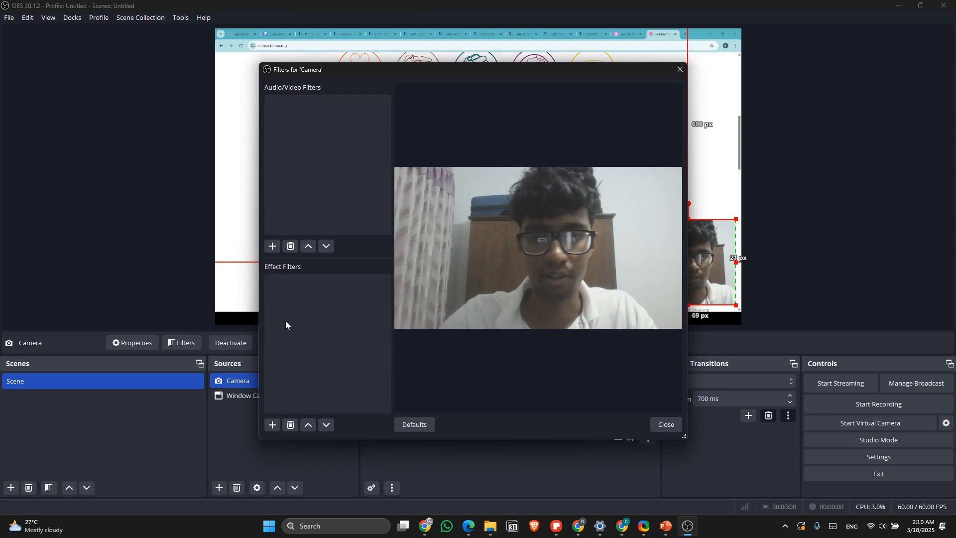
click(273, 424)
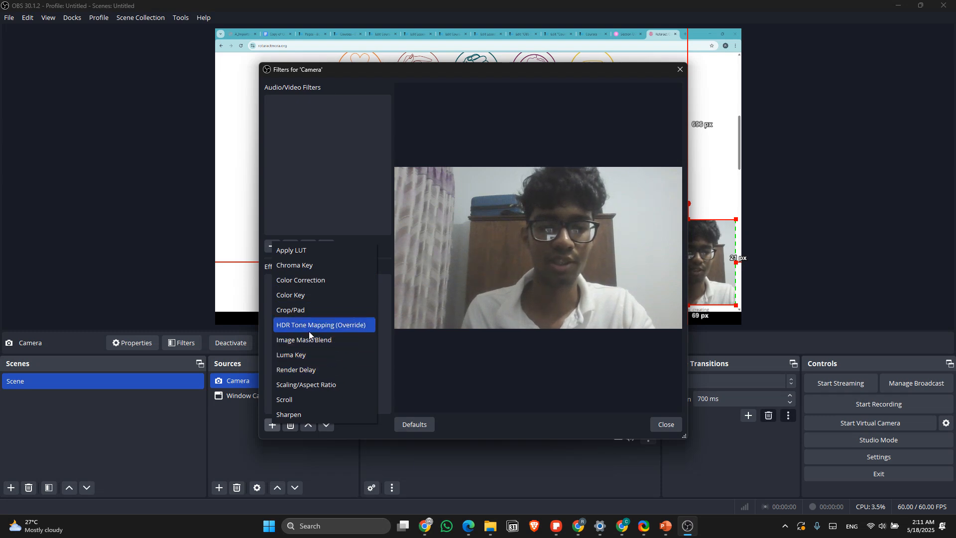
click(325, 280)
key(Return)
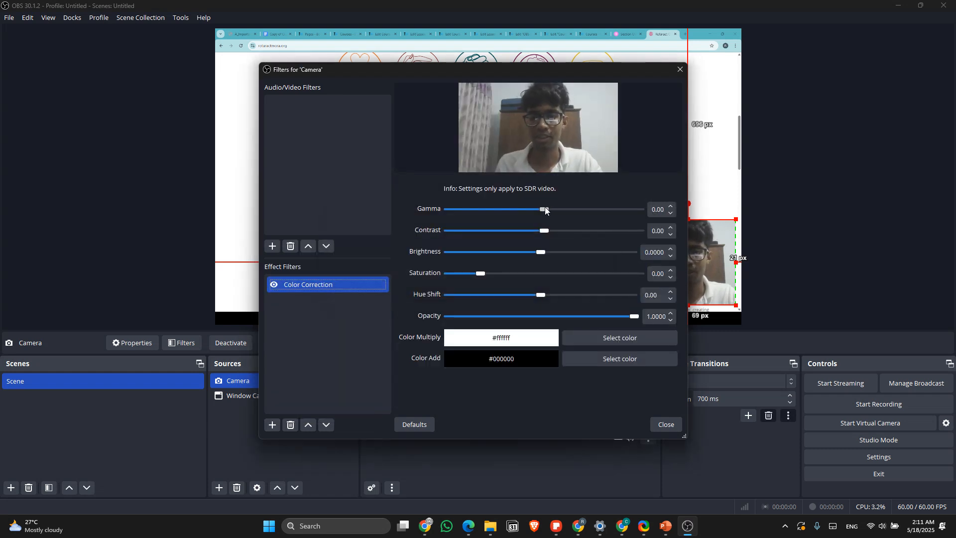
Step: Set the Color Correction filter's gamma to -0.23, contrast to 0.66, brightness to 0.1057, saturation to 1.27 and hue shift to 0
drag(545, 210, 560, 231)
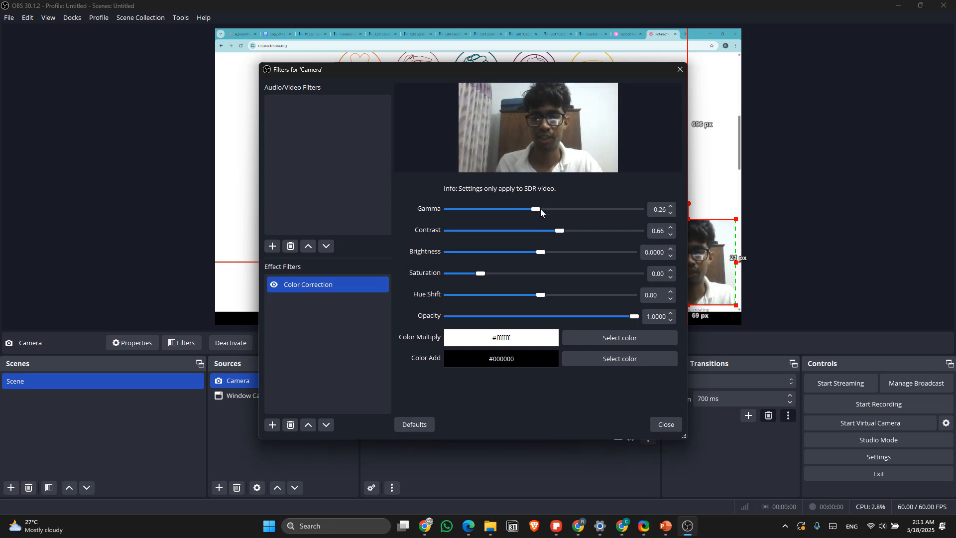
mouse_move(541, 209)
mouse_down()
mouse_move(551, 210)
mouse_move(541, 211)
mouse_up()
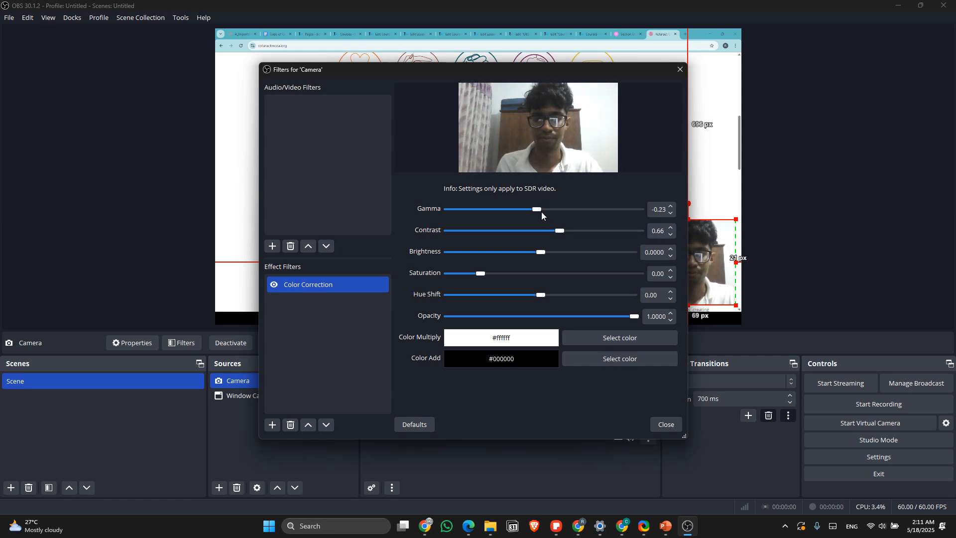
drag(482, 274, 554, 253)
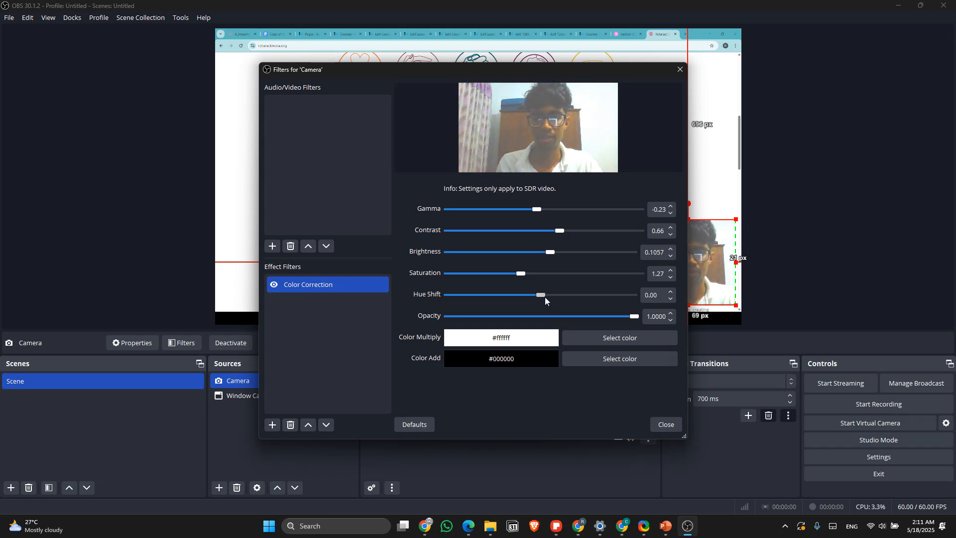
mouse_move(543, 294)
mouse_down()
mouse_move(508, 295)
mouse_move(563, 298)
mouse_move(534, 298)
mouse_up()
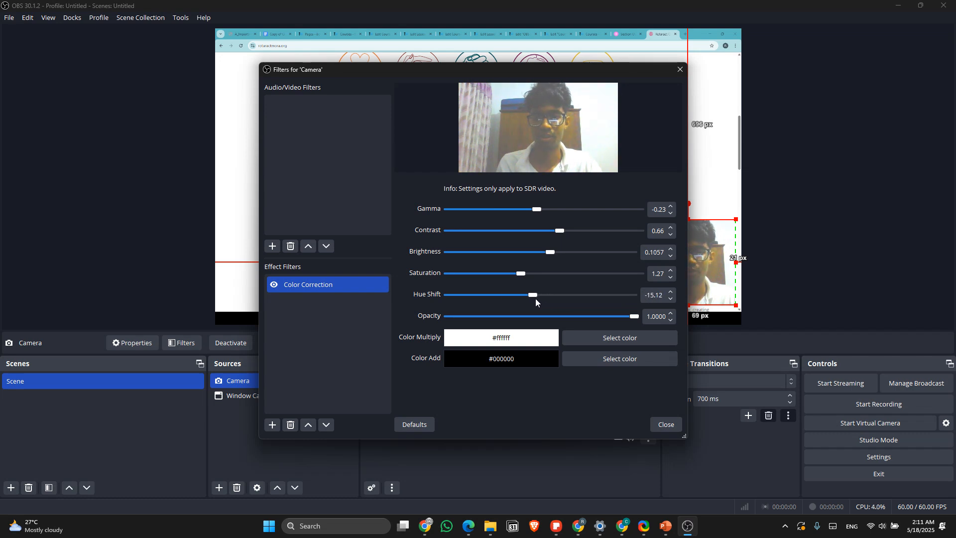
double_click(656, 297)
text(0)
key(Return)
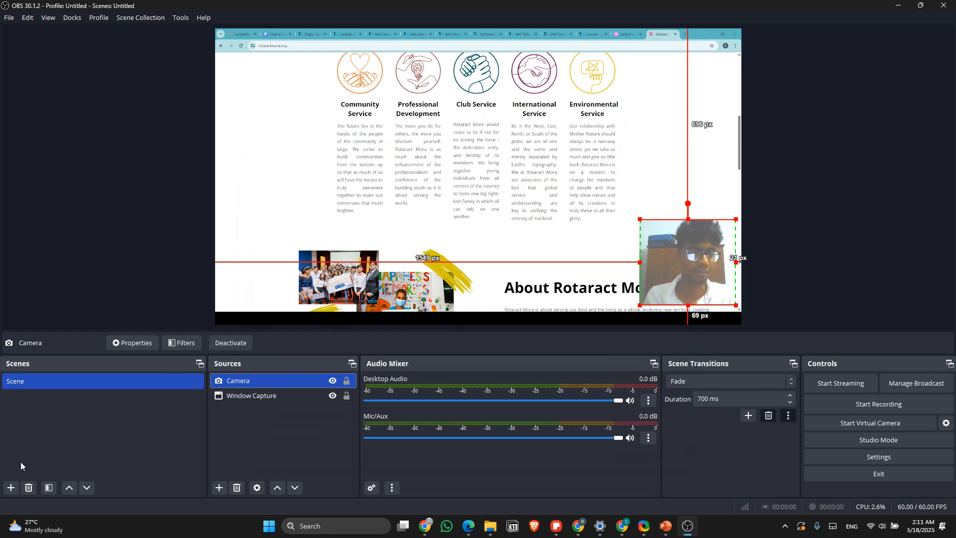
Step: Add a second scene named Scene 2
key(F2)
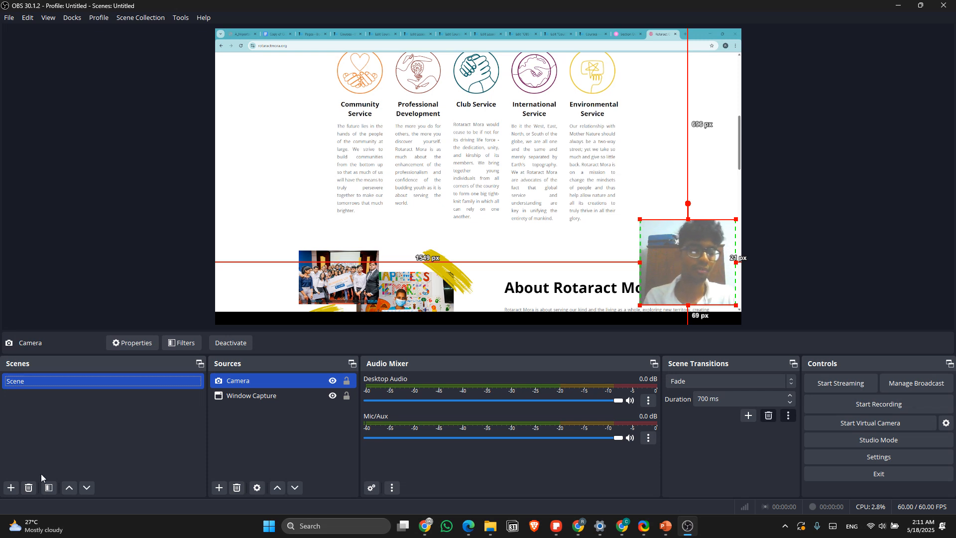
click(11, 487)
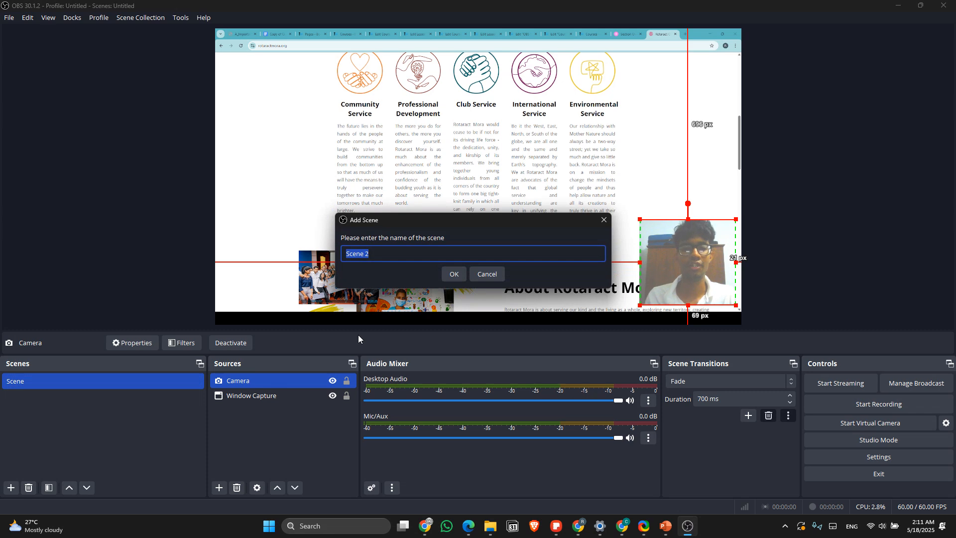
click(453, 269)
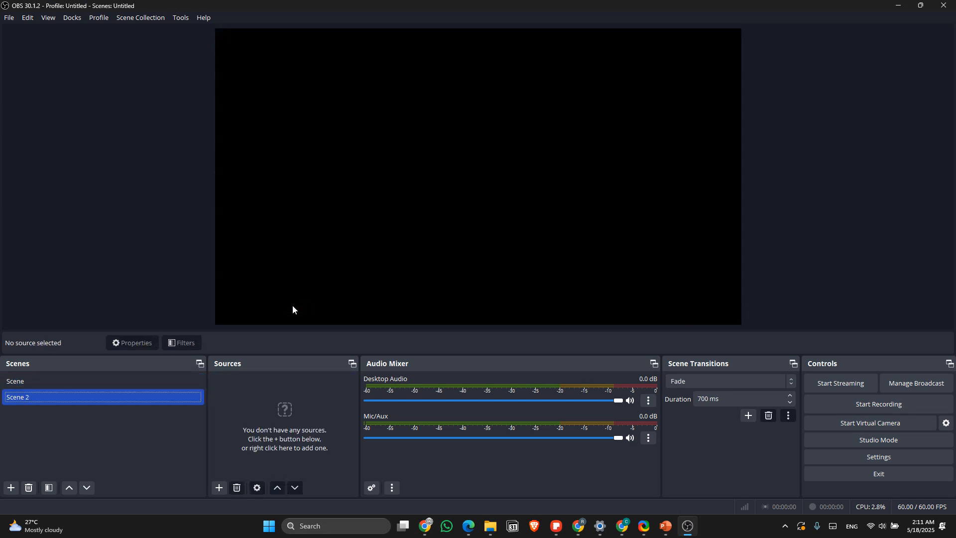
Step: Add the existing Camera video capture source to Scene 2 and enlarge it to fill the whole canvas
click(220, 487)
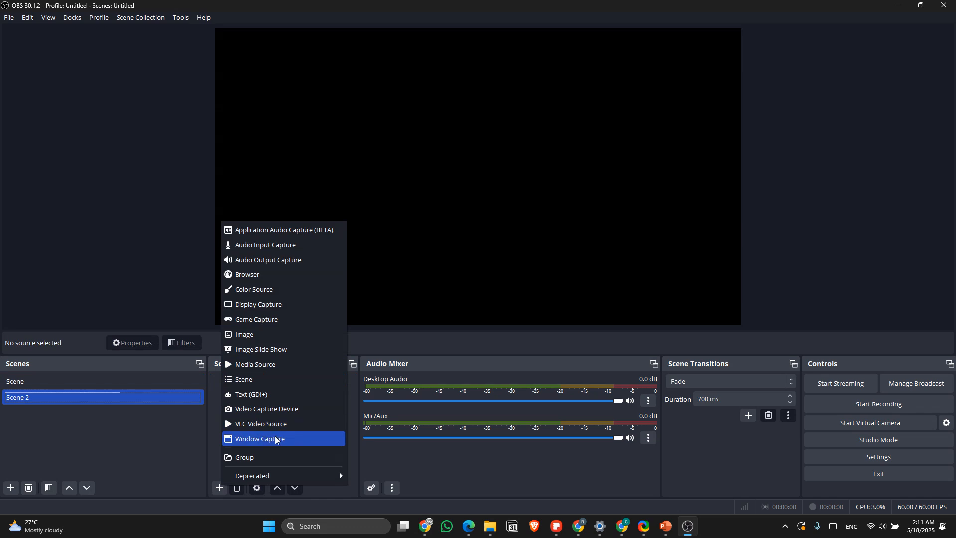
click(275, 414)
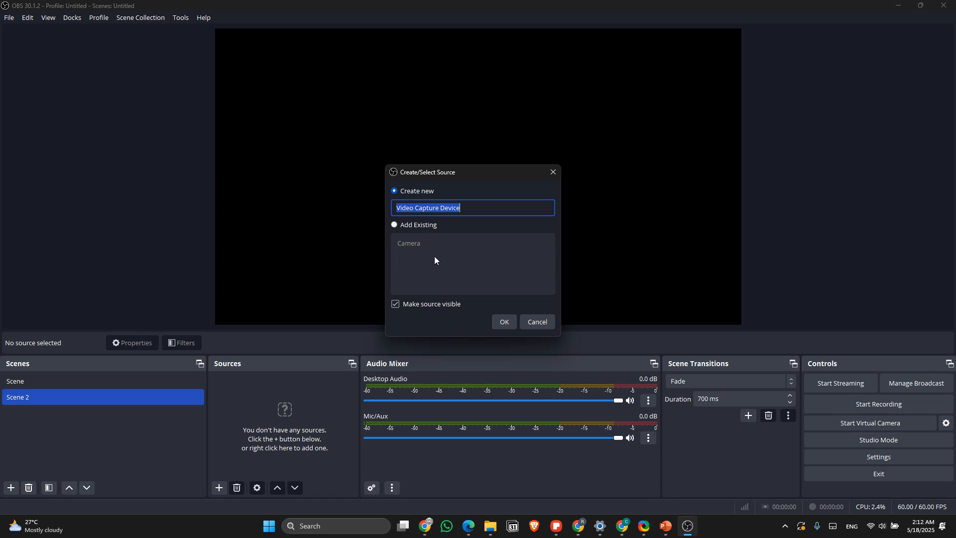
click(412, 229)
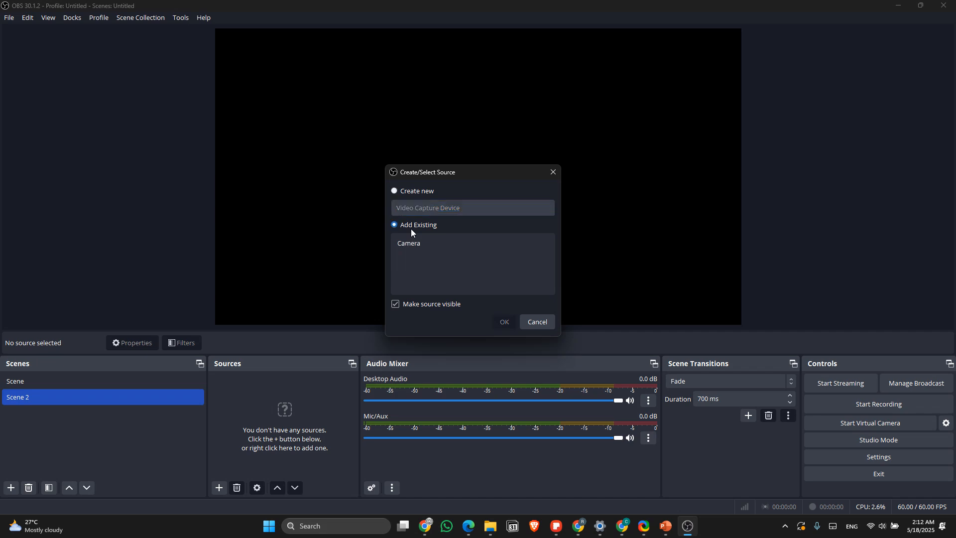
click(412, 243)
click(419, 243)
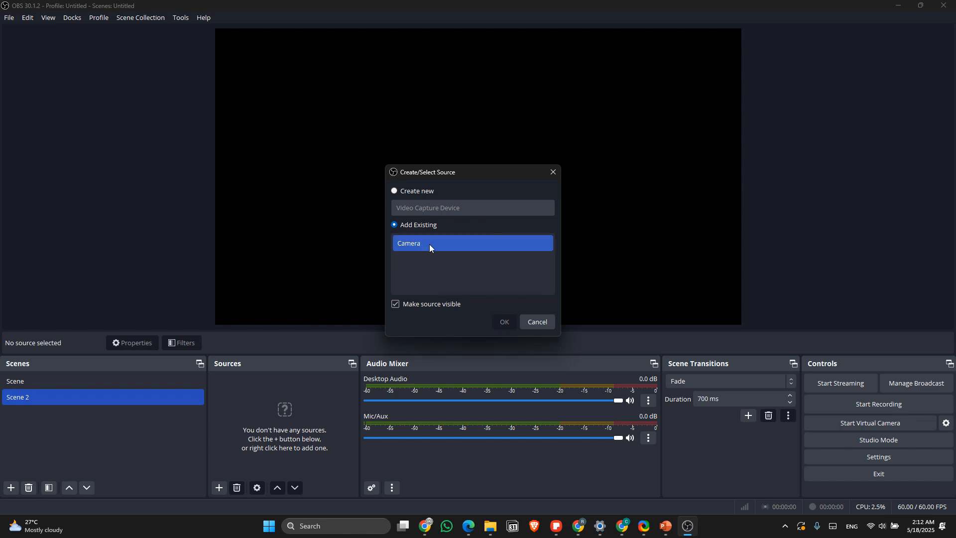
click(430, 248)
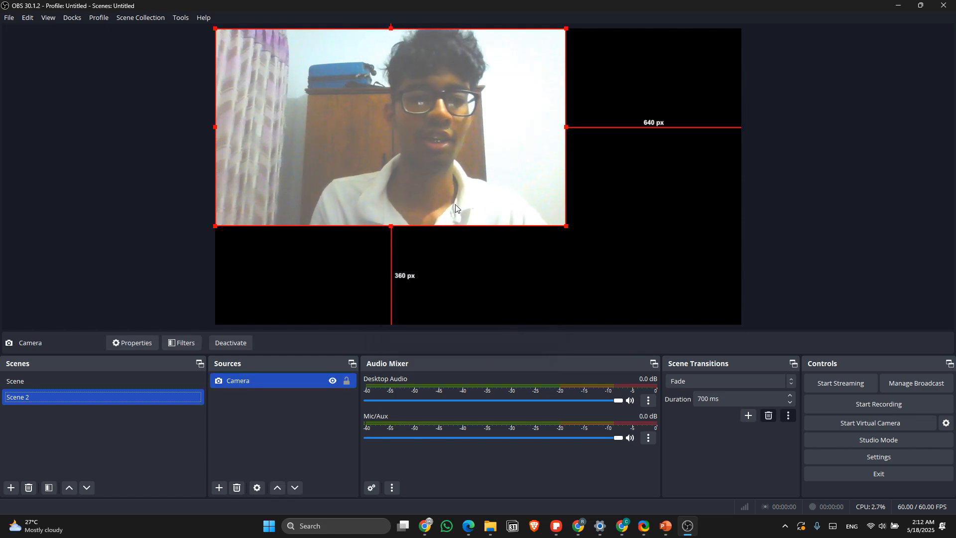
click(30, 382)
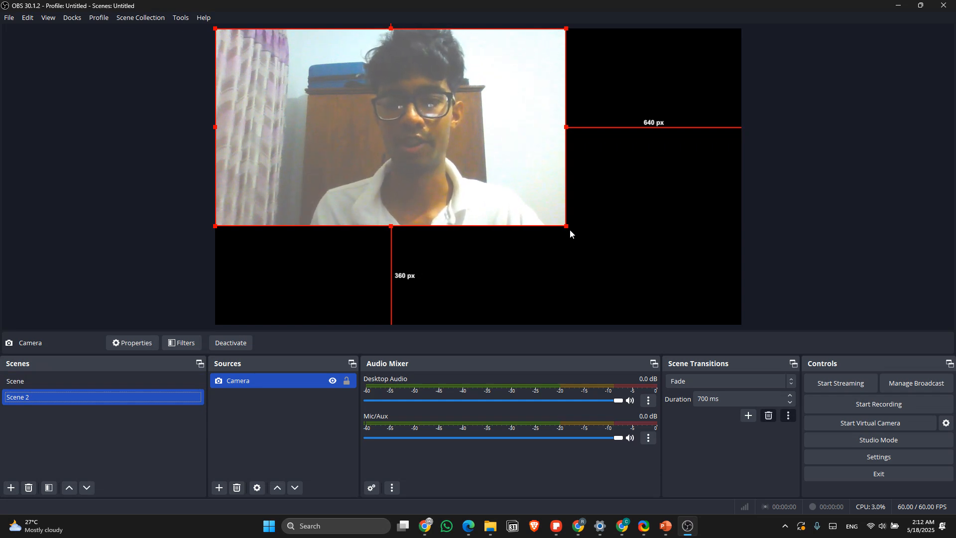
drag(566, 226, 739, 325)
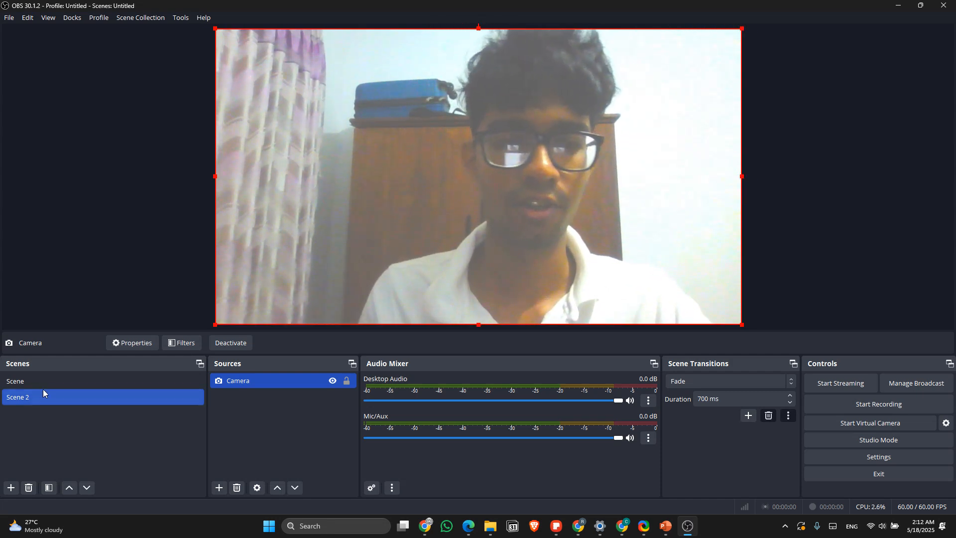
Step: Switch between the two scenes, ending on Scene, and turn on Studio Mode
click(59, 387)
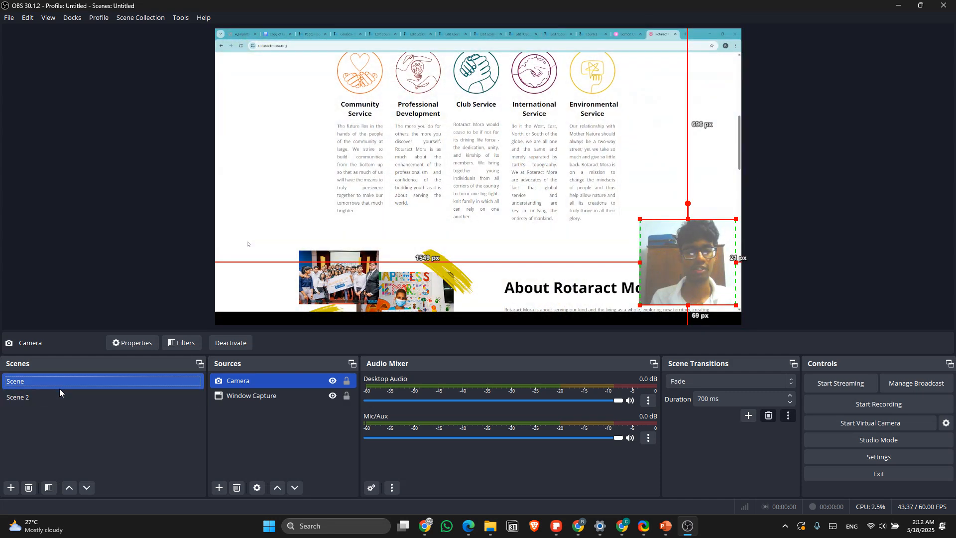
click(61, 392)
click(62, 382)
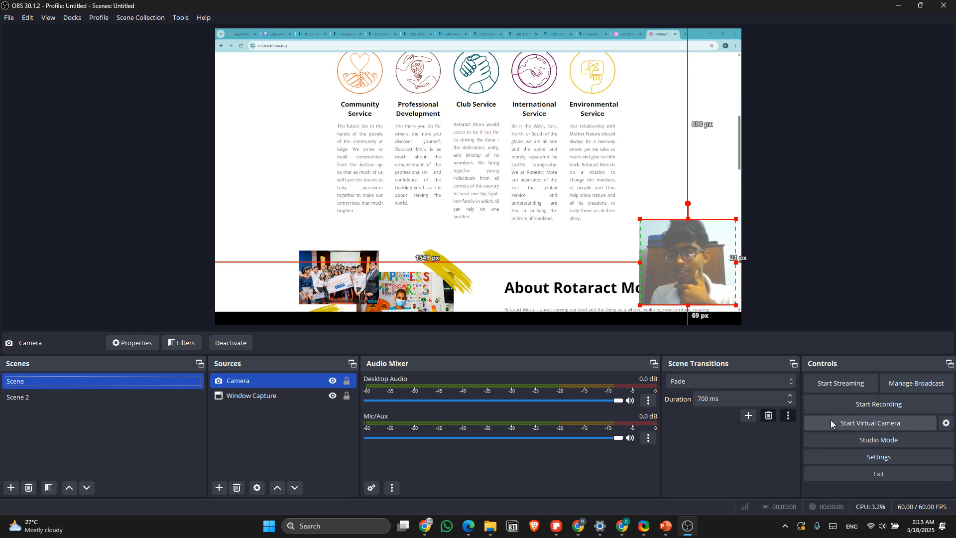
click(840, 435)
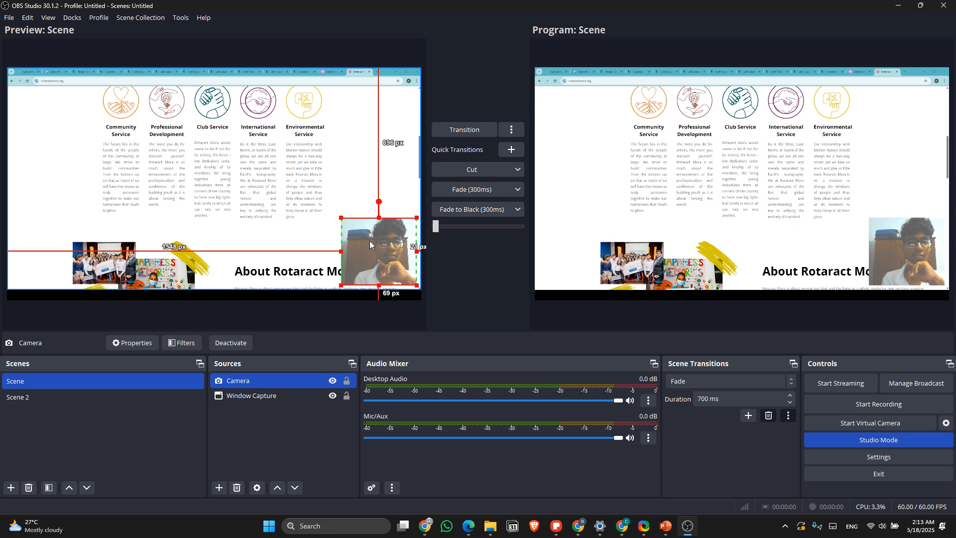
Step: Move the Camera overlay to the upper-left corner of the preview canvas and transition the change to the program output
drag(369, 240, 43, 98)
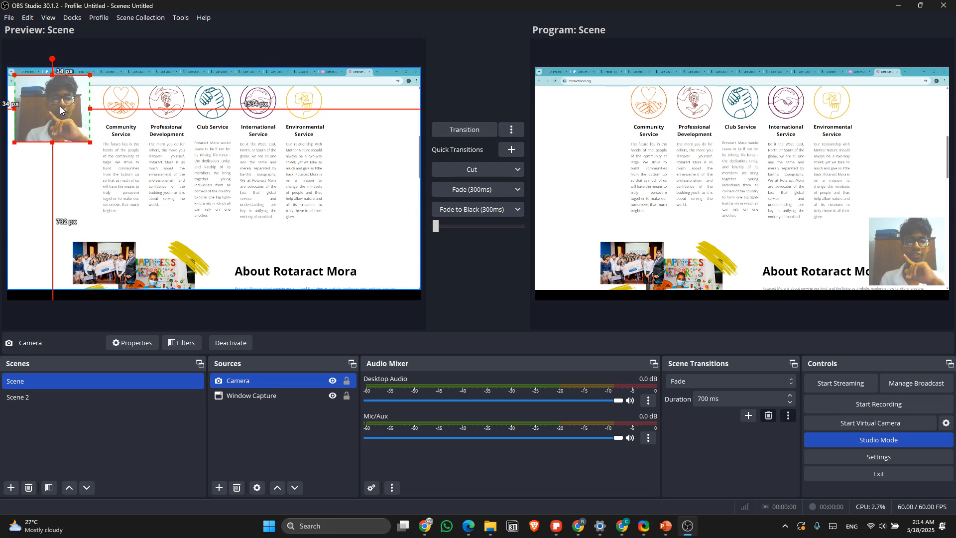
drag(54, 101, 54, 98)
click(472, 135)
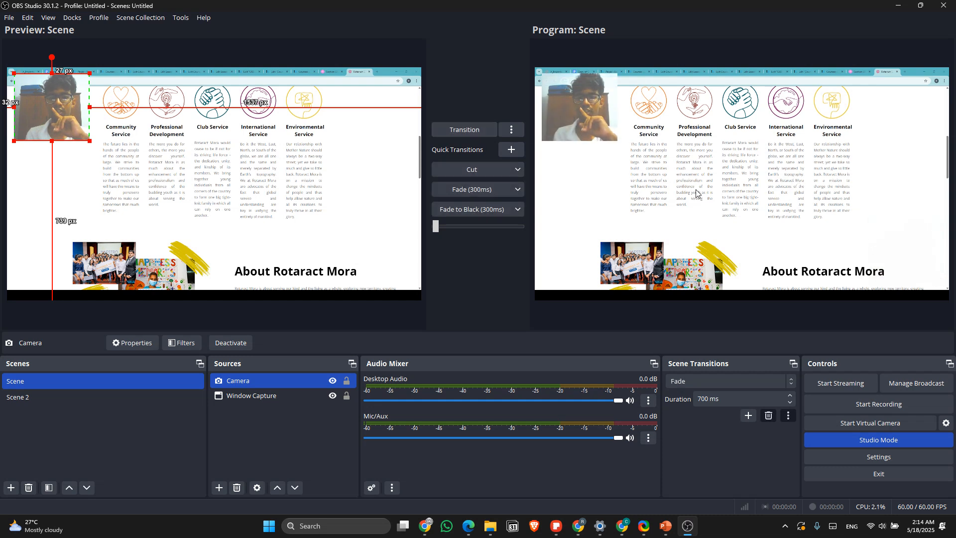
Step: Run the Cut quick transition and change that quick transition to a 300 ms Fade
click(480, 171)
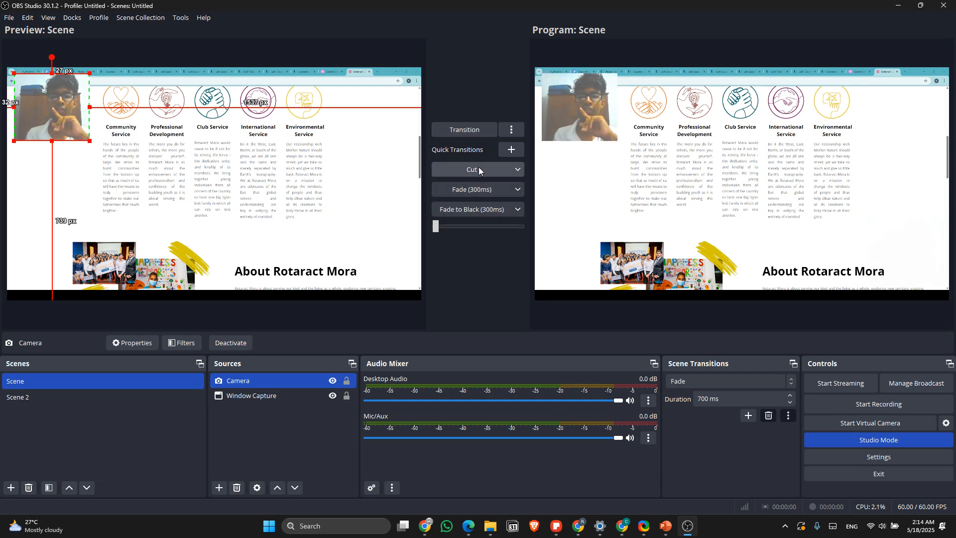
click(517, 170)
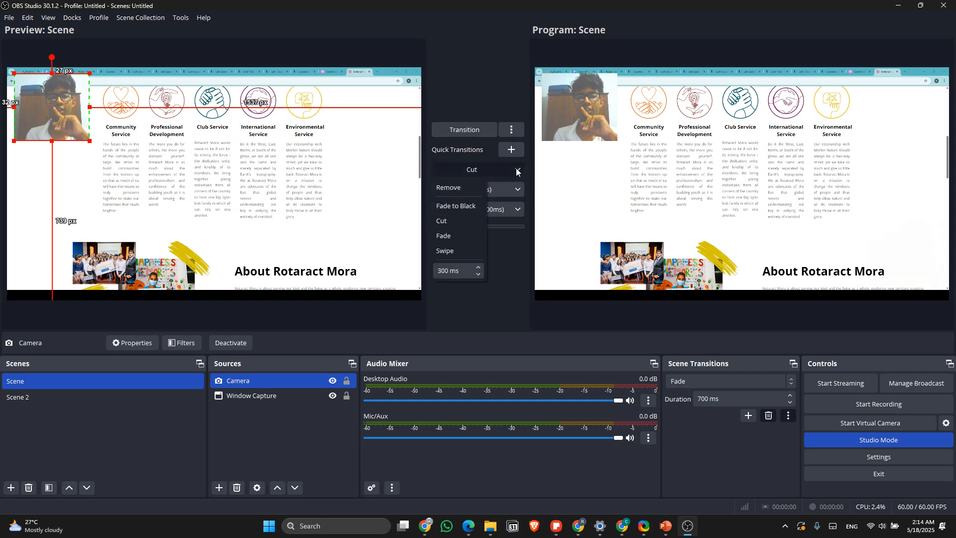
click(452, 237)
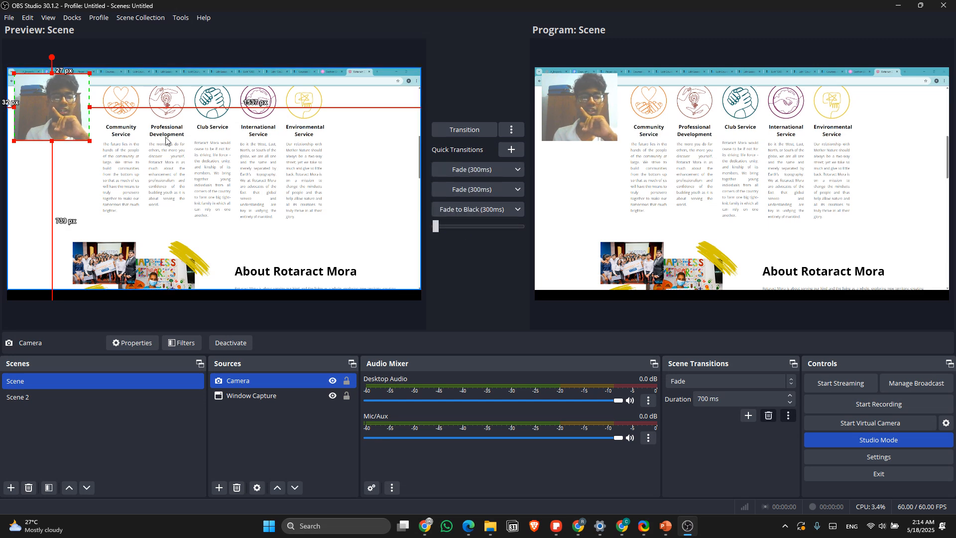
Step: Move the Camera overlay to the lower-right corner of the preview canvas and transition the change to the program output
drag(90, 129, 399, 273)
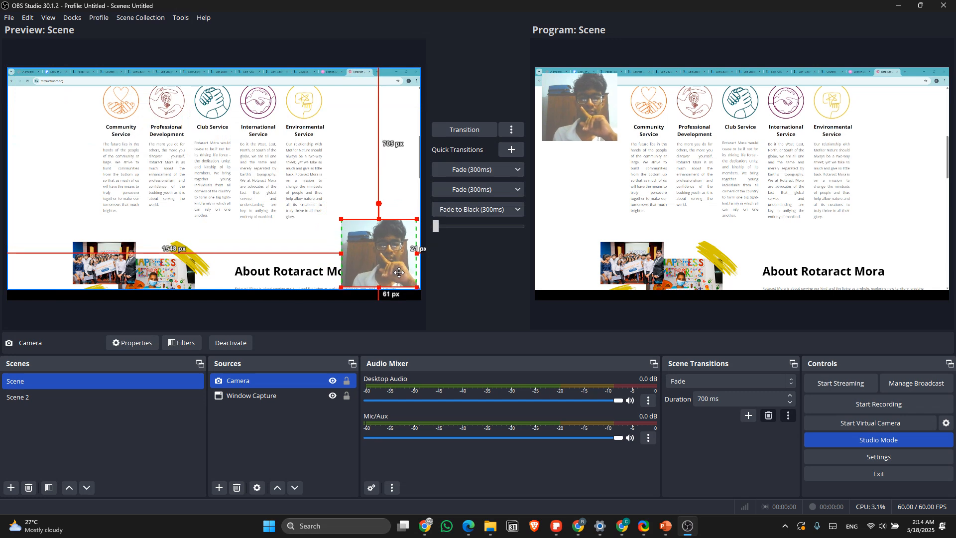
click(480, 132)
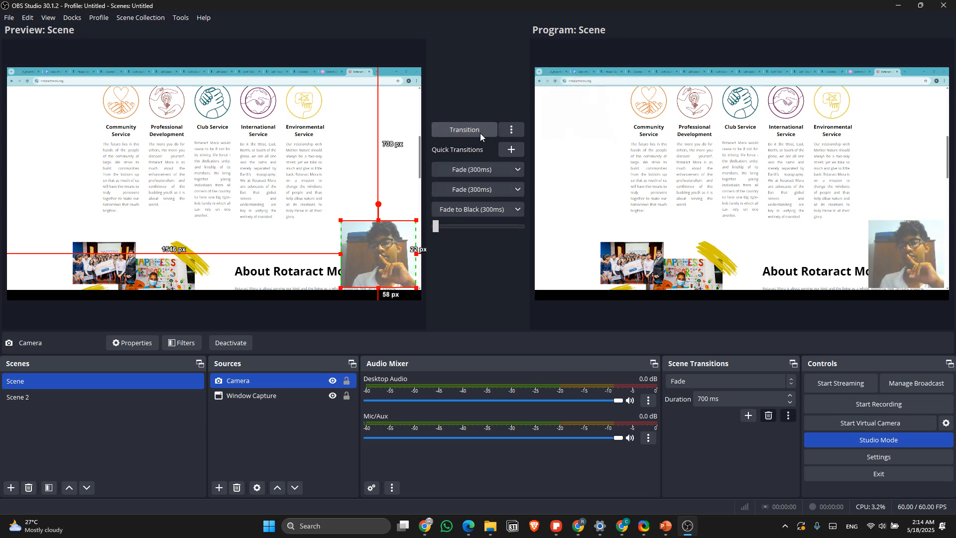